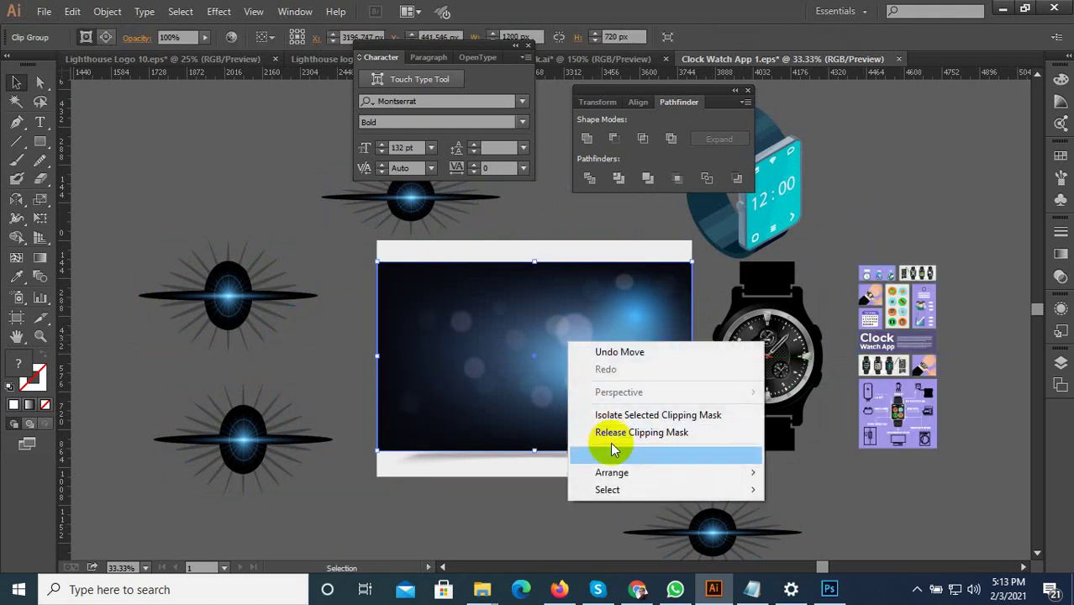
Ungroup the black analog wristwatch artwork beside the blue background image, leaving it deselected
{"action": "scroll", "coordinate": [840, 404], "scroll_direction": "up", "scroll_amount": 3}
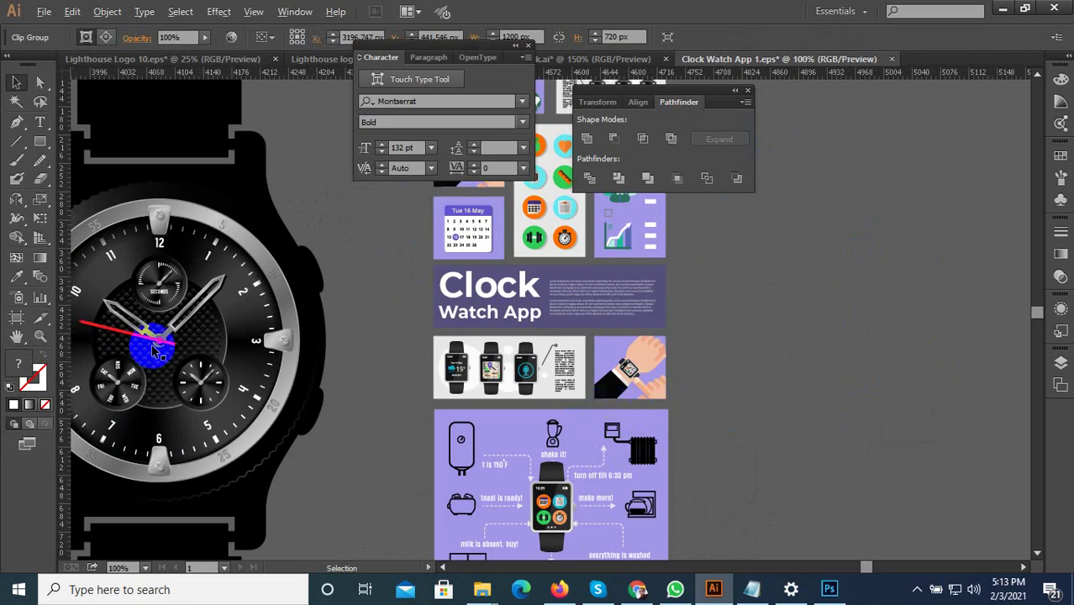
{"action": "scroll", "coordinate": [155, 288], "scroll_direction": "up", "scroll_amount": 6}
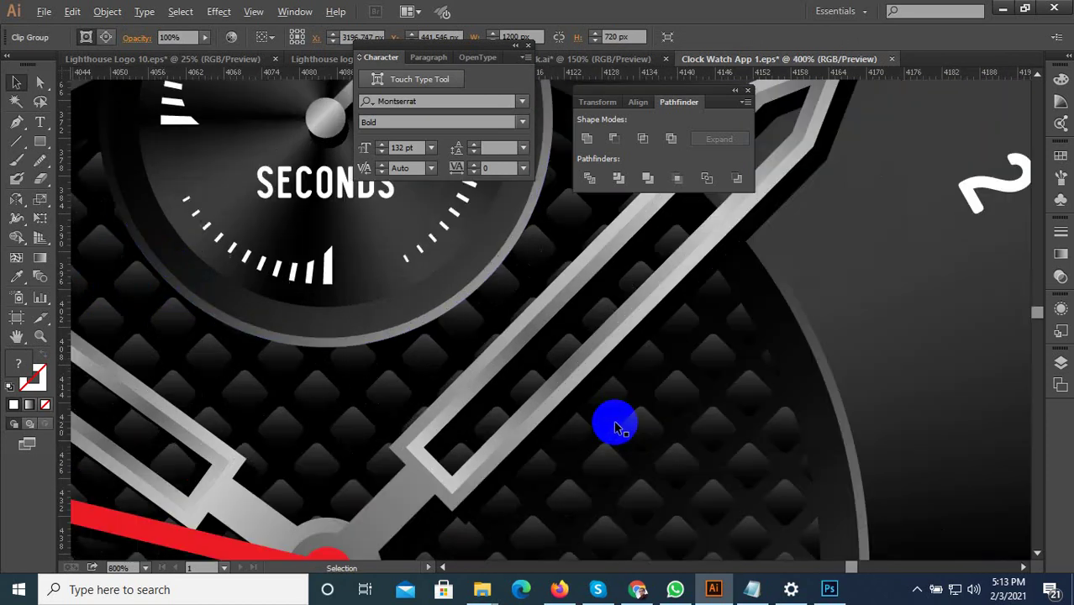
{"action": "scroll", "coordinate": [504, 427], "scroll_direction": "down", "scroll_amount": 5}
{"action": "left_click", "coordinate": [512, 437]}
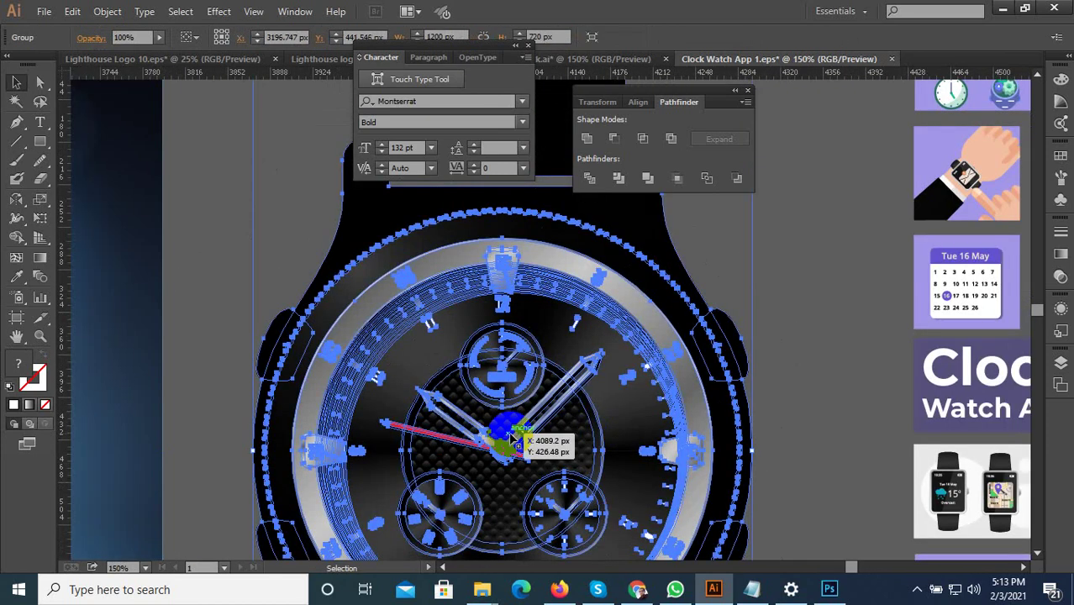
{"action": "scroll", "coordinate": [511, 437], "scroll_direction": "down", "scroll_amount": 2}
{"action": "right_click", "coordinate": [521, 410]}
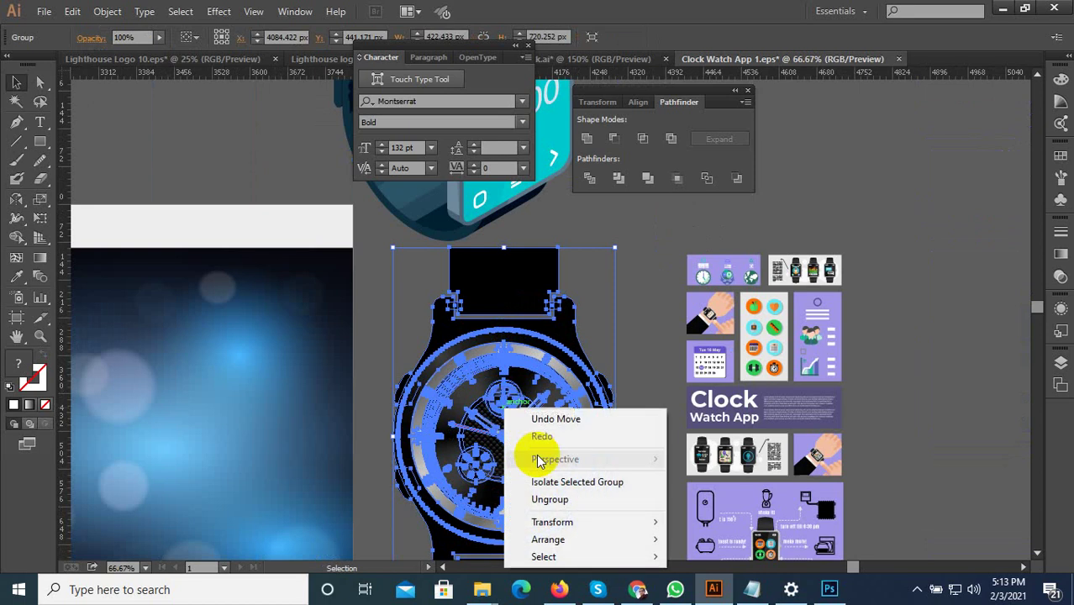
{"action": "left_click", "coordinate": [553, 503]}
{"action": "left_click", "coordinate": [632, 352]}
Move the dark-rimmed white glass disc off the watch face to the empty area right of the purple infographic
{"action": "left_click", "coordinate": [525, 382]}
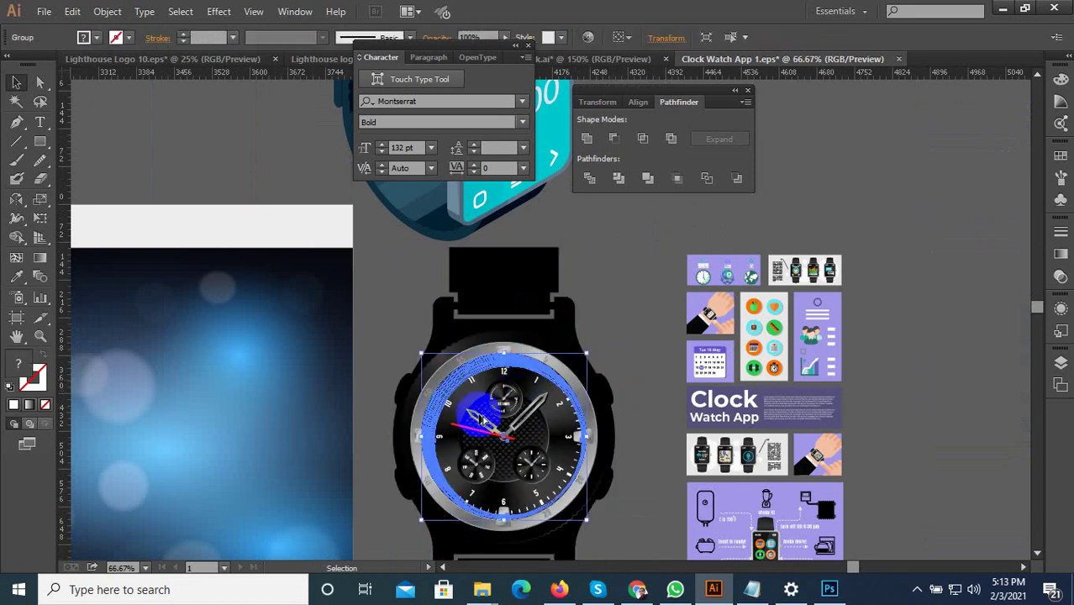
{"action": "scroll", "coordinate": [479, 417], "scroll_direction": "down", "scroll_amount": 2}
{"action": "left_click_drag", "start_coordinate": [588, 401], "coordinate": [766, 403]}
{"action": "left_click", "coordinate": [831, 500]}
{"action": "scroll", "coordinate": [771, 507], "scroll_direction": "up", "scroll_amount": 1}
Move the red second hand, the silver minute hand and the minute hand's black shadow off the watch face
{"action": "left_click_drag", "start_coordinate": [349, 388], "coordinate": [677, 453]}
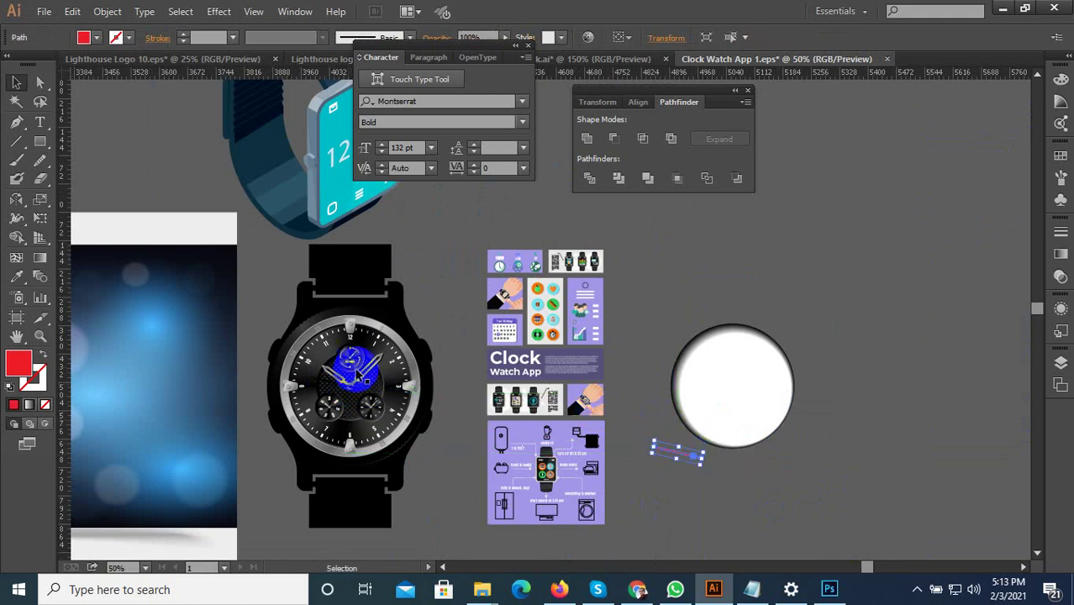
{"action": "left_click_drag", "start_coordinate": [364, 380], "coordinate": [628, 297]}
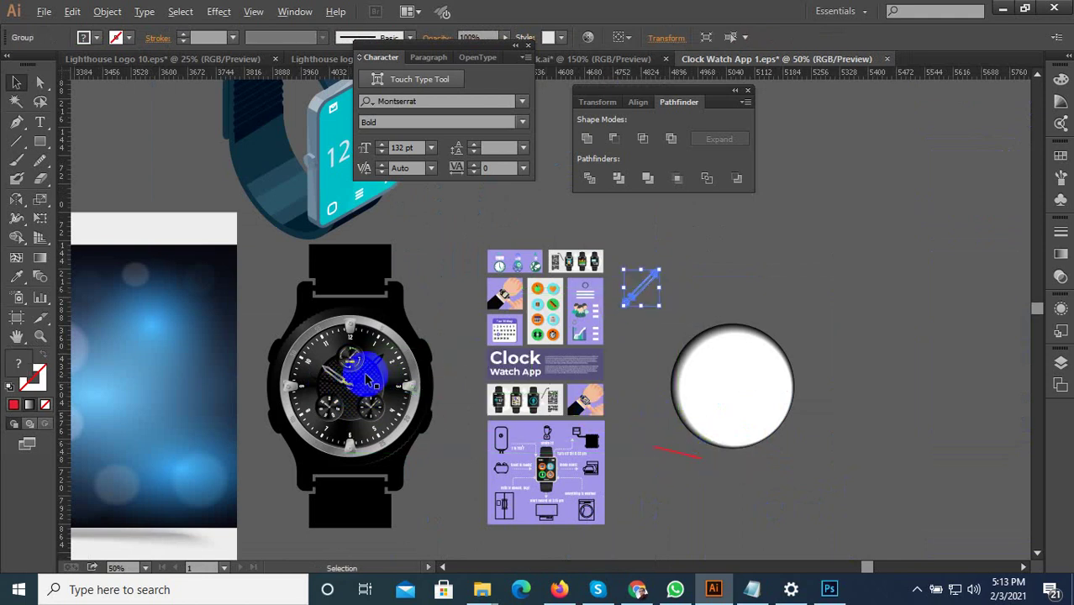
{"action": "scroll", "coordinate": [363, 379], "scroll_direction": "up", "scroll_amount": 3}
{"action": "left_click_drag", "start_coordinate": [336, 404], "coordinate": [475, 390]}
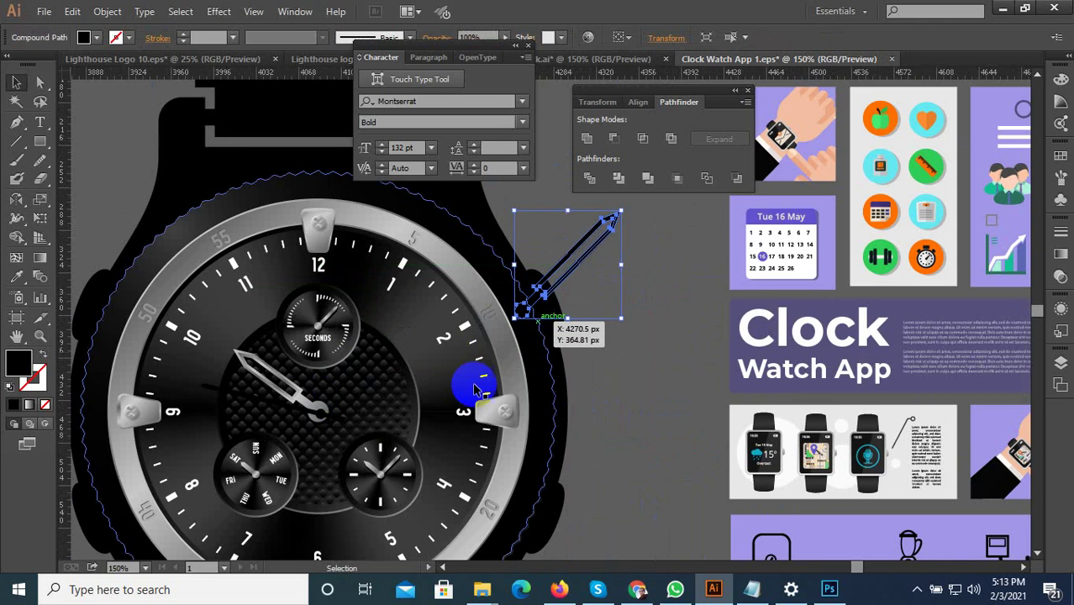
Move the seconds subdial, the silver hour hand and the remaining black hand shadows off the right side of the watch
{"action": "left_click_drag", "start_coordinate": [340, 361], "coordinate": [666, 394]}
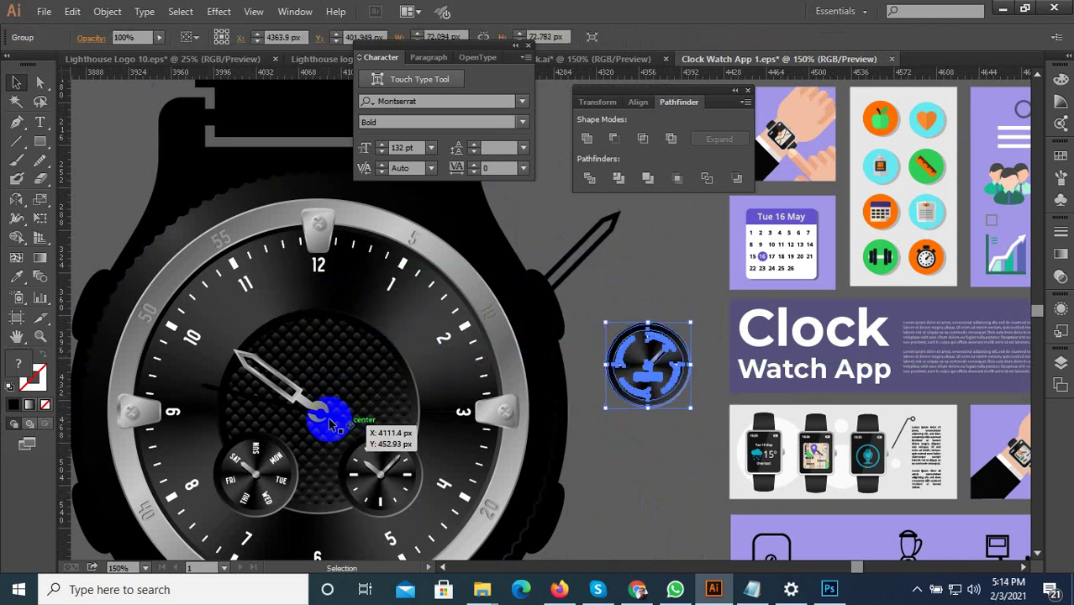
{"action": "left_click_drag", "start_coordinate": [315, 412], "coordinate": [598, 226]}
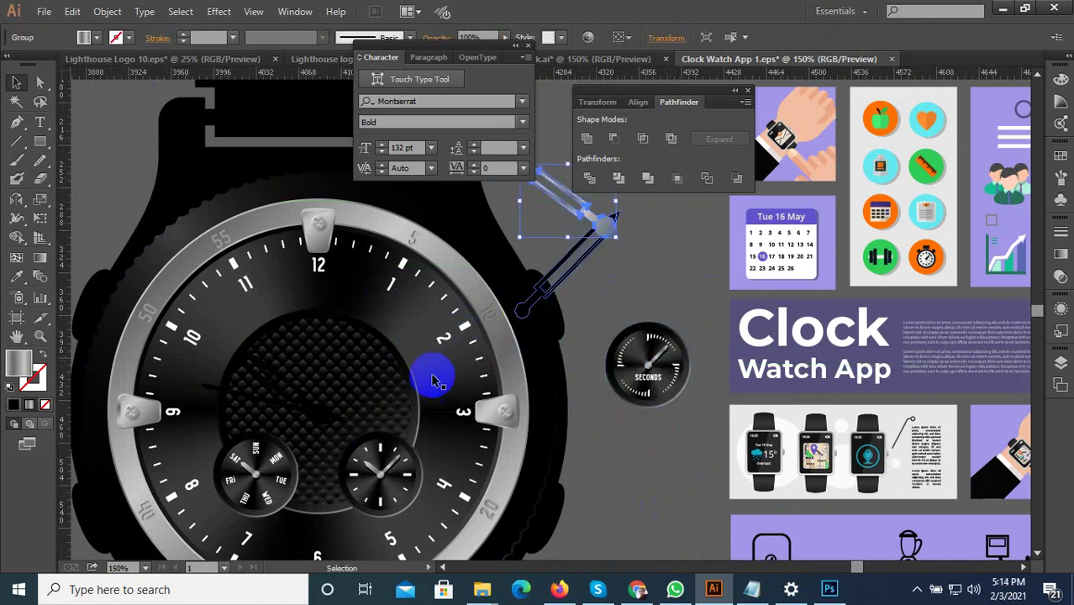
{"action": "left_click_drag", "start_coordinate": [311, 417], "coordinate": [681, 294]}
{"action": "left_click_drag", "start_coordinate": [485, 304], "coordinate": [333, 427]}
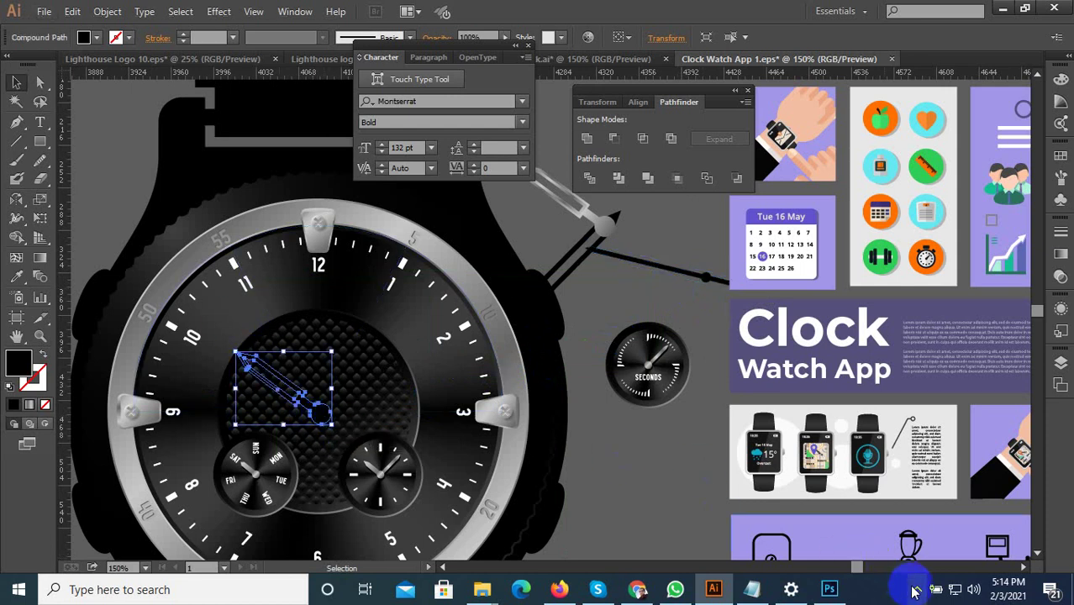
{"action": "left_click_drag", "start_coordinate": [307, 407], "coordinate": [685, 240]}
Move the small clock subdial with two hands off the watch, placing it below the seconds subdial
{"action": "scroll", "coordinate": [673, 328], "scroll_direction": "down", "scroll_amount": 2}
{"action": "scroll", "coordinate": [552, 379], "scroll_direction": "up", "scroll_amount": 3}
{"action": "left_click", "coordinate": [527, 401]}
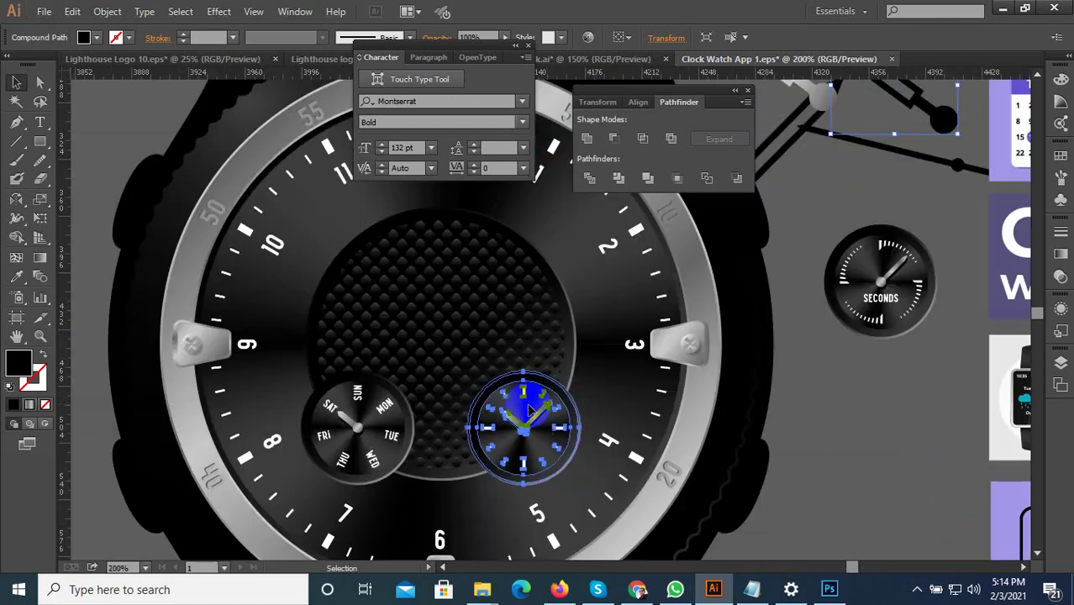
{"action": "left_click_drag", "start_coordinate": [538, 420], "coordinate": [939, 409]}
Move the textured center disc off the watch face to the area below the removed subdials
{"action": "left_click", "coordinate": [524, 364]}
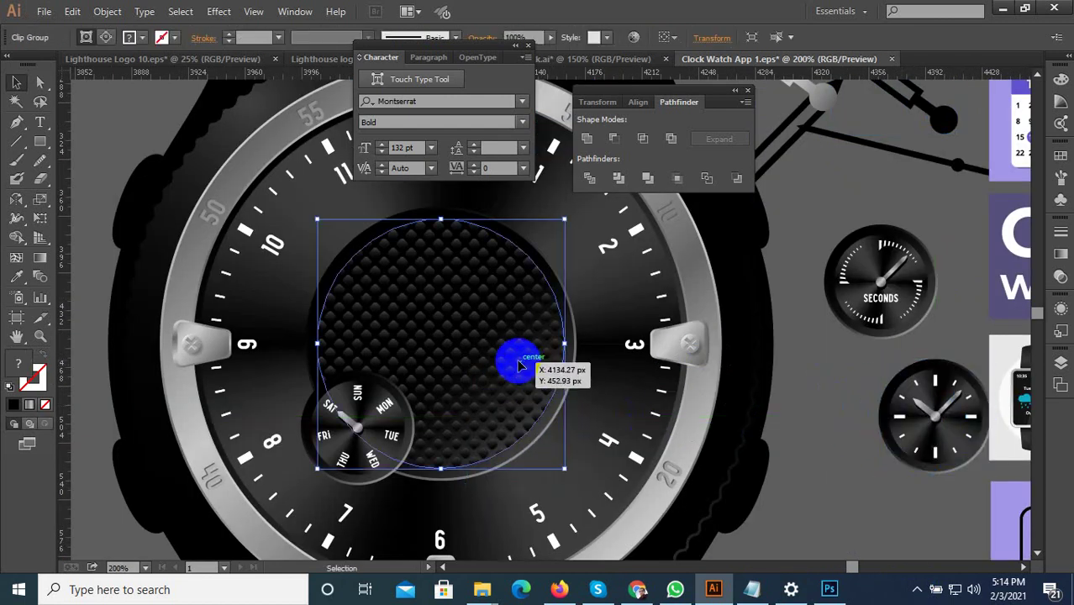
{"action": "scroll", "coordinate": [520, 353], "scroll_direction": "down", "scroll_amount": 3}
{"action": "left_click_drag", "start_coordinate": [498, 353], "coordinate": [630, 476]}
{"action": "scroll", "coordinate": [629, 477], "scroll_direction": "up", "scroll_amount": 2}
{"action": "left_click_drag", "start_coordinate": [591, 436], "coordinate": [636, 466]}
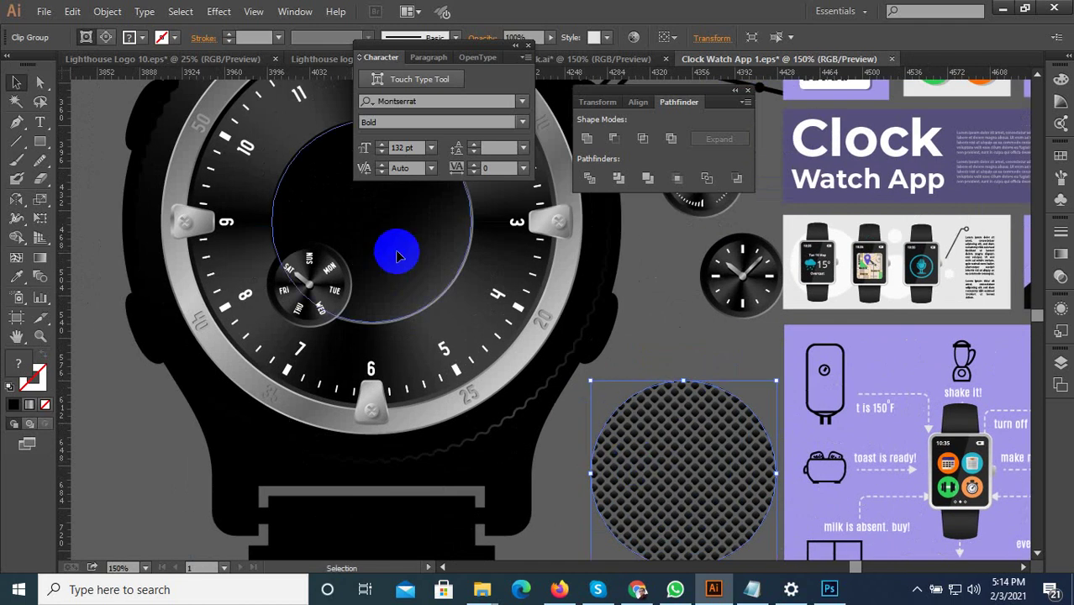
Move the black gradient disc from the center of the dial to the area below and left of the watch
{"action": "left_click_drag", "start_coordinate": [400, 256], "coordinate": [511, 293]}
{"action": "scroll", "coordinate": [510, 292], "scroll_direction": "down", "scroll_amount": 2}
{"action": "left_click_drag", "start_coordinate": [510, 292], "coordinate": [563, 311]}
{"action": "left_click_drag", "start_coordinate": [490, 270], "coordinate": [379, 412]}
Select the group of four silver screw markers on the bezel and move it toward the left of the watch
{"action": "scroll", "coordinate": [379, 412], "scroll_direction": "up", "scroll_amount": 3}
{"action": "scroll", "coordinate": [563, 324], "scroll_direction": "down", "scroll_amount": 3}
{"action": "left_click", "coordinate": [546, 310]}
{"action": "scroll", "coordinate": [550, 319], "scroll_direction": "up", "scroll_amount": 5}
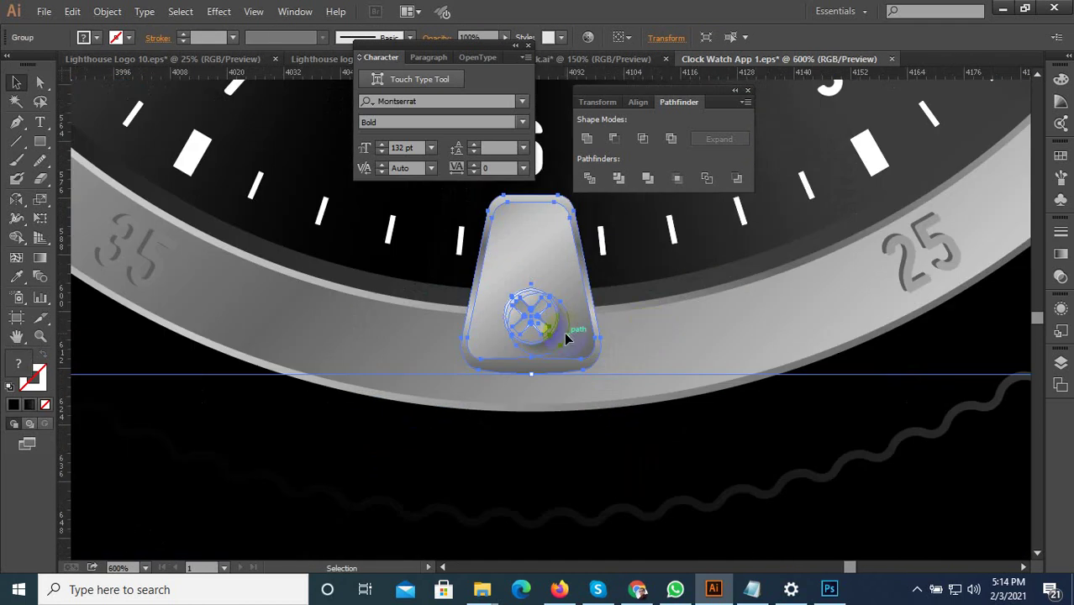
{"action": "scroll", "coordinate": [656, 328], "scroll_direction": "down", "scroll_amount": 3}
{"action": "left_click_drag", "start_coordinate": [605, 319], "coordinate": [289, 370]}
Move the silver marker group farther left until it clears the watch, and examine one marker up close
{"action": "scroll", "coordinate": [480, 460], "scroll_direction": "down", "scroll_amount": 2}
{"action": "scroll", "coordinate": [489, 331], "scroll_direction": "up", "scroll_amount": 1}
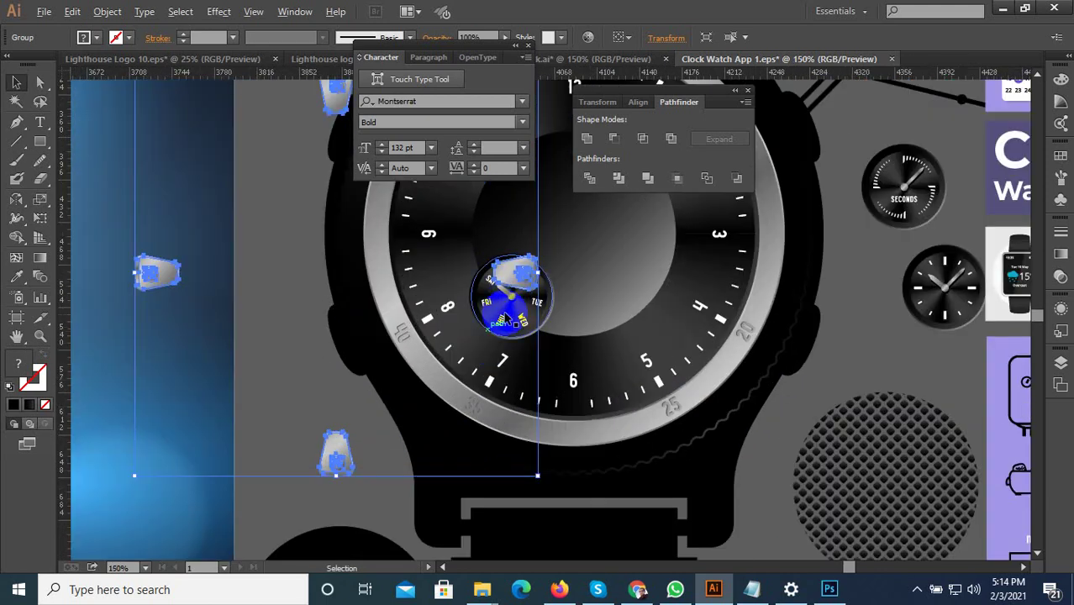
{"action": "left_click_drag", "start_coordinate": [515, 280], "coordinate": [287, 343]}
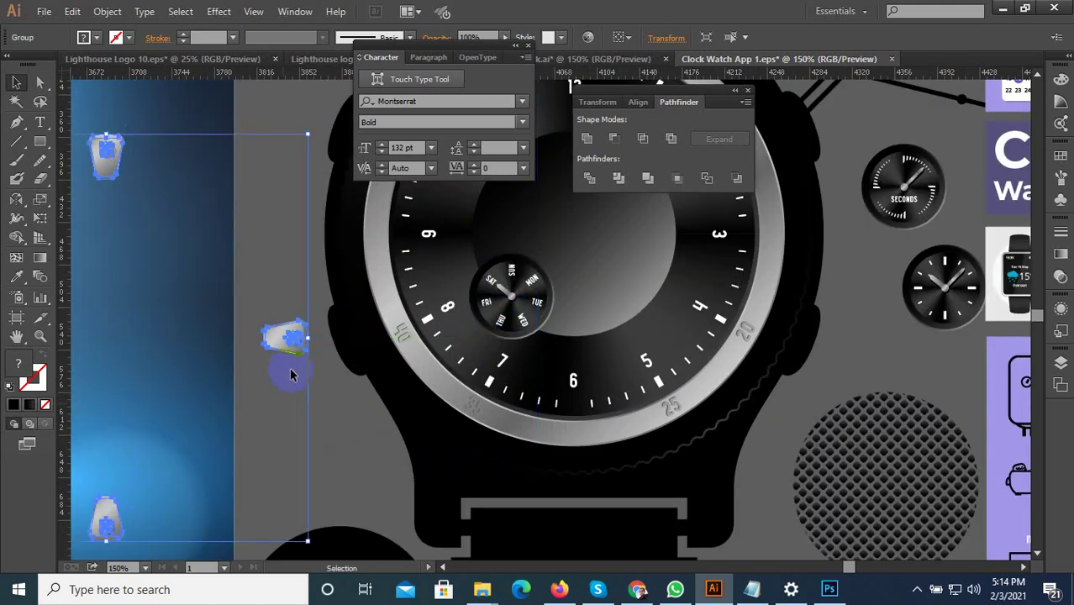
{"action": "left_click", "coordinate": [291, 369]}
{"action": "scroll", "coordinate": [296, 361], "scroll_direction": "up", "scroll_amount": 6}
{"action": "left_click", "coordinate": [252, 383]}
{"action": "scroll", "coordinate": [251, 385], "scroll_direction": "down", "scroll_amount": 4}
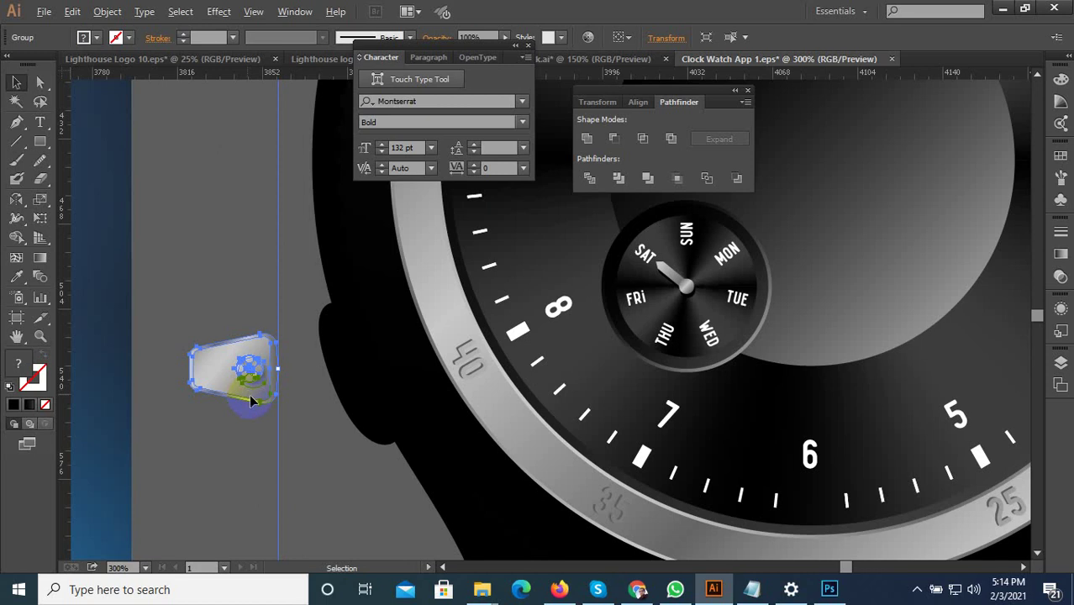
Move the upper layer of engraved minute numerals off the bezel to the left, among the silver markers
{"action": "scroll", "coordinate": [471, 414], "scroll_direction": "down", "scroll_amount": 2}
{"action": "left_click", "coordinate": [445, 394]}
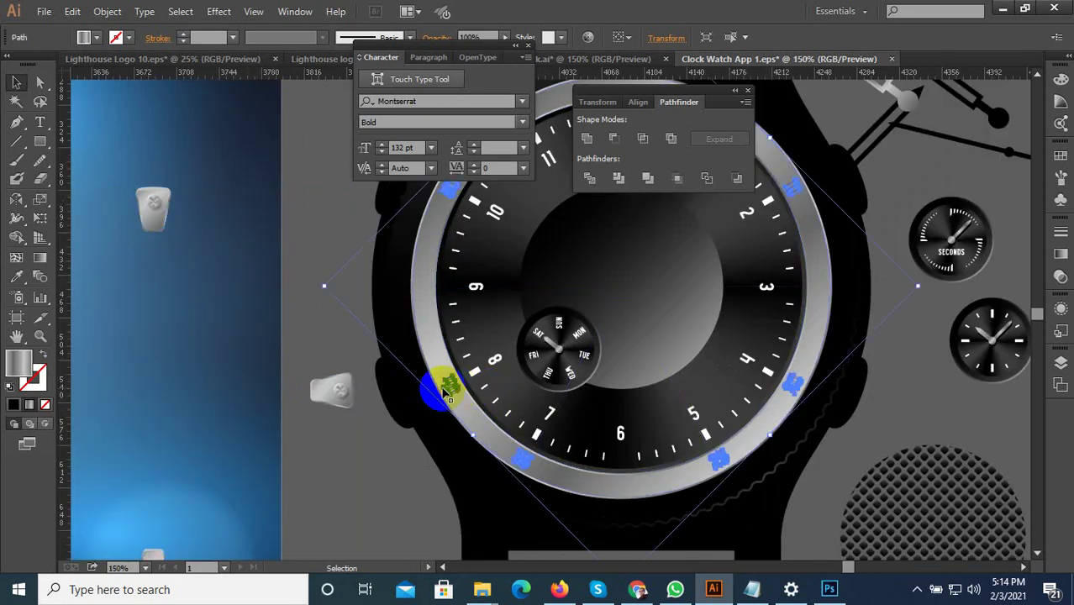
{"action": "left_click_drag", "start_coordinate": [449, 398], "coordinate": [170, 475]}
{"action": "scroll", "coordinate": [483, 367], "scroll_direction": "down", "scroll_amount": 1}
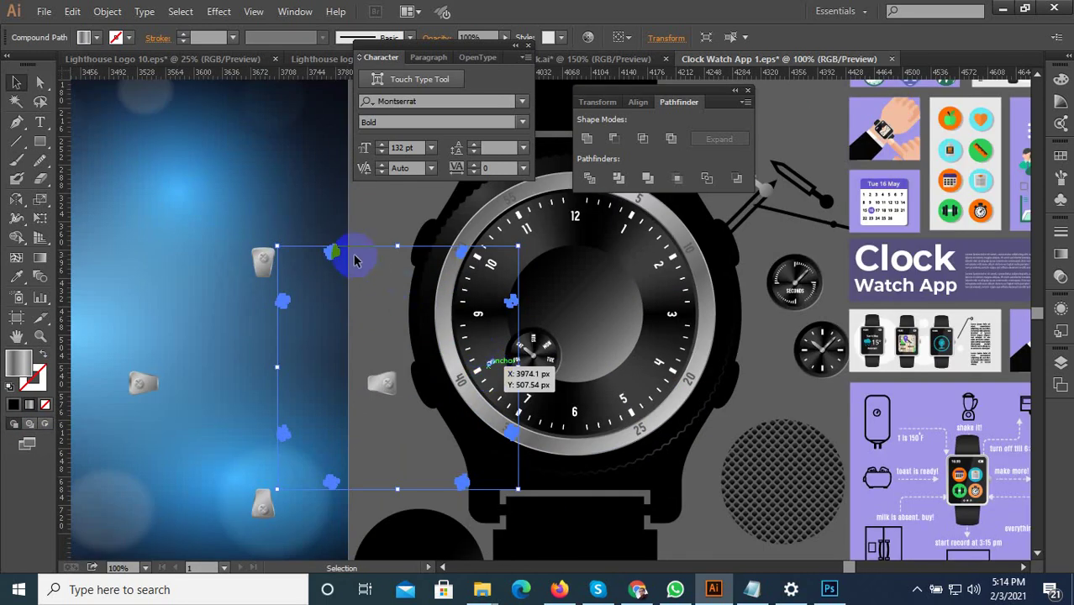
{"action": "left_click_drag", "start_coordinate": [327, 255], "coordinate": [419, 203]}
{"action": "left_click", "coordinate": [420, 206]}
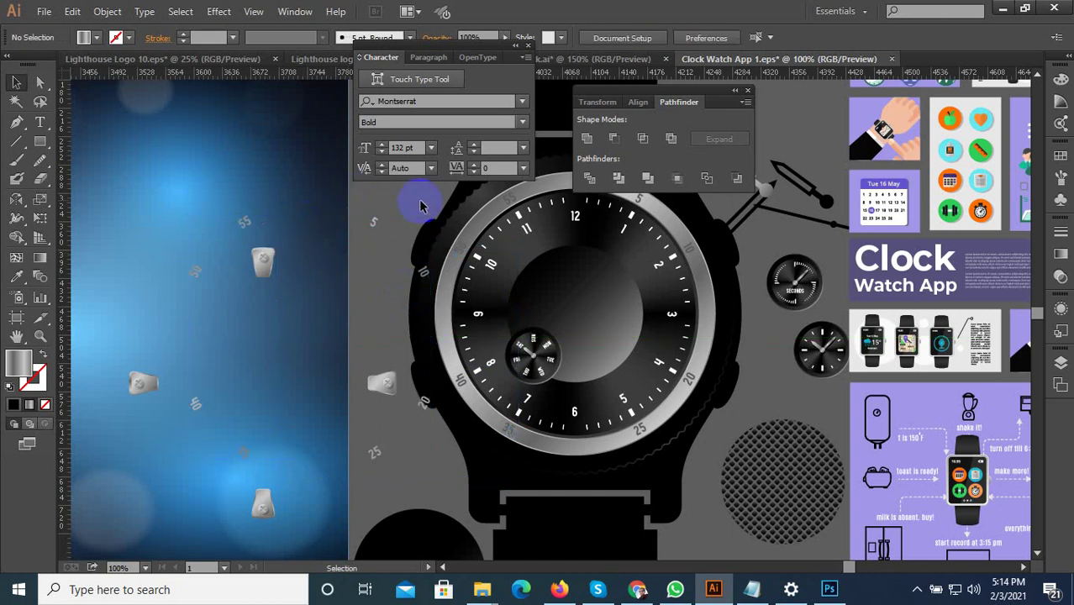
Move the clipped radial-gradient dial disc from the watch face to the empty area below and right of the watch
{"action": "left_click", "coordinate": [503, 287]}
{"action": "scroll", "coordinate": [504, 287], "scroll_direction": "up", "scroll_amount": 1}
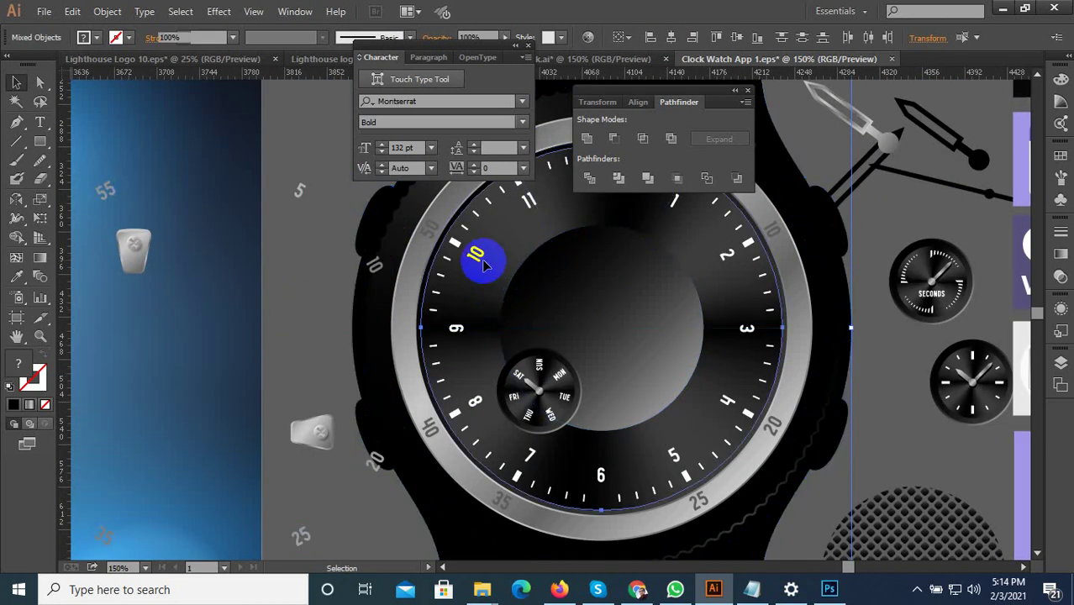
{"action": "left_click", "coordinate": [478, 265]}
{"action": "scroll", "coordinate": [477, 266], "scroll_direction": "down", "scroll_amount": 2}
{"action": "left_click_drag", "start_coordinate": [581, 323], "coordinate": [695, 532]}
{"action": "scroll", "coordinate": [690, 523], "scroll_direction": "up", "scroll_amount": 1}
{"action": "scroll", "coordinate": [619, 356], "scroll_direction": "down", "scroll_amount": 2}
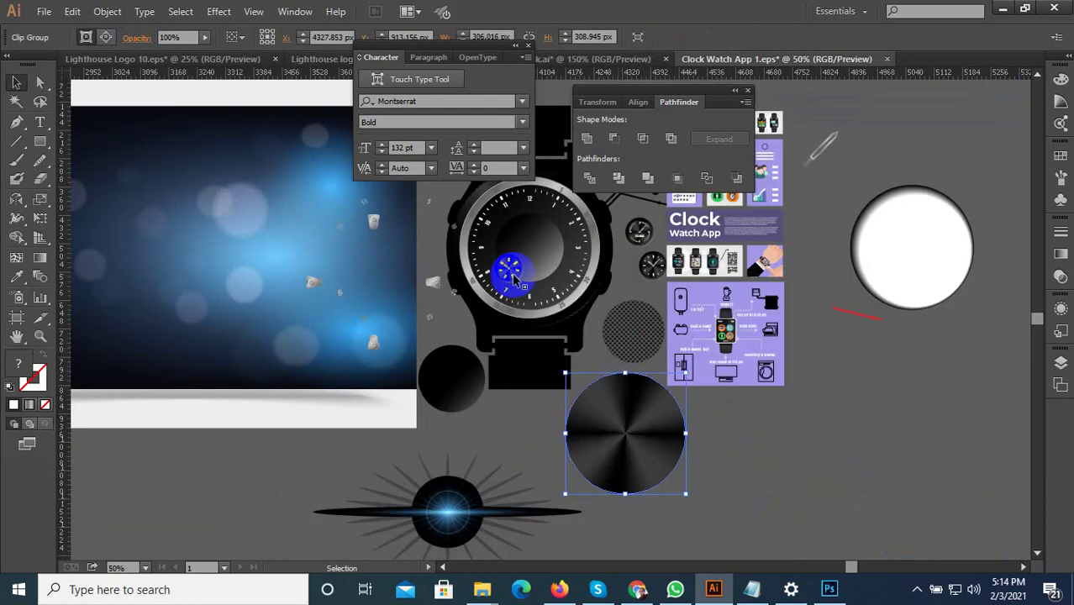
Move the white hour numerals and tick marks off the dial to the area below the purple infographic
{"action": "left_click", "coordinate": [486, 278]}
{"action": "left_click_drag", "start_coordinate": [524, 285], "coordinate": [778, 506]}
{"action": "left_click", "coordinate": [863, 396]}
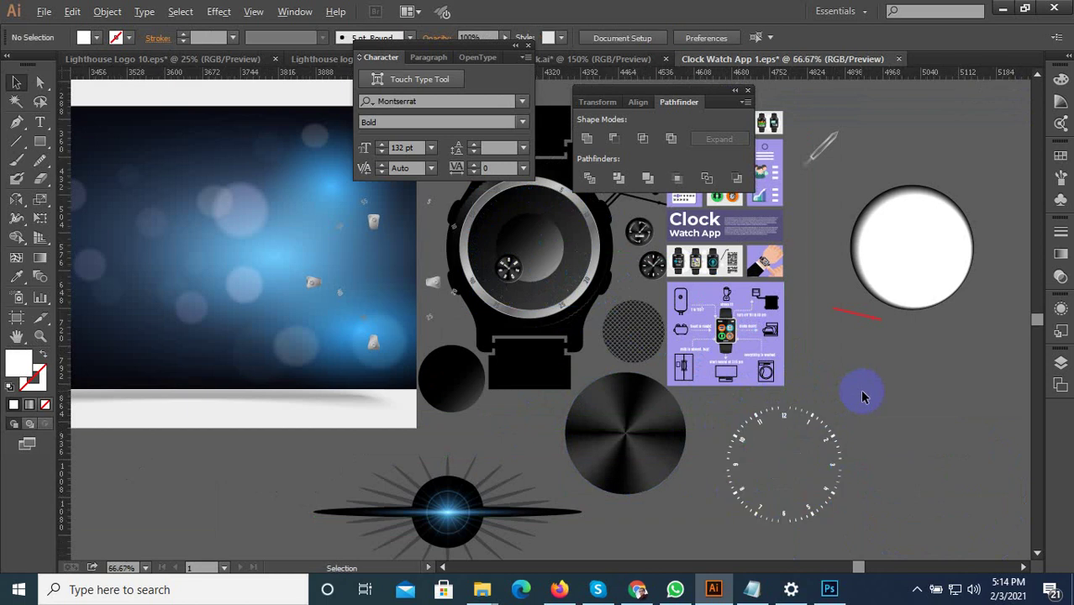
Move the remaining layer of minute numerals off the bezel to the empty area right of the hour numerals
{"action": "scroll", "coordinate": [874, 393], "scroll_direction": "up", "scroll_amount": 4}
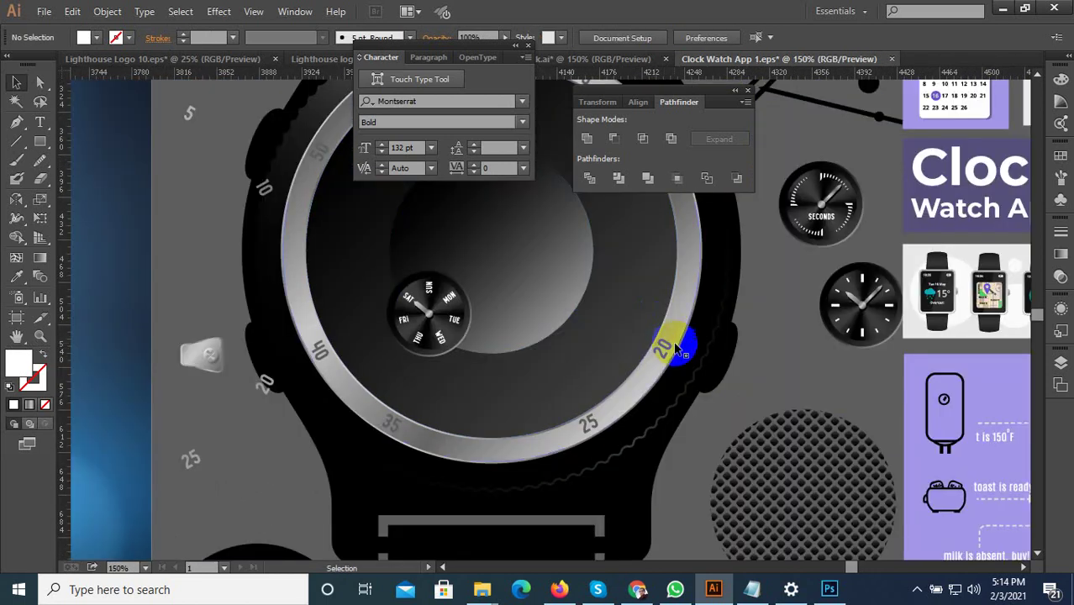
{"action": "left_click", "coordinate": [679, 349]}
{"action": "scroll", "coordinate": [676, 351], "scroll_direction": "down", "scroll_amount": 2}
{"action": "scroll", "coordinate": [636, 340], "scroll_direction": "down", "scroll_amount": 1}
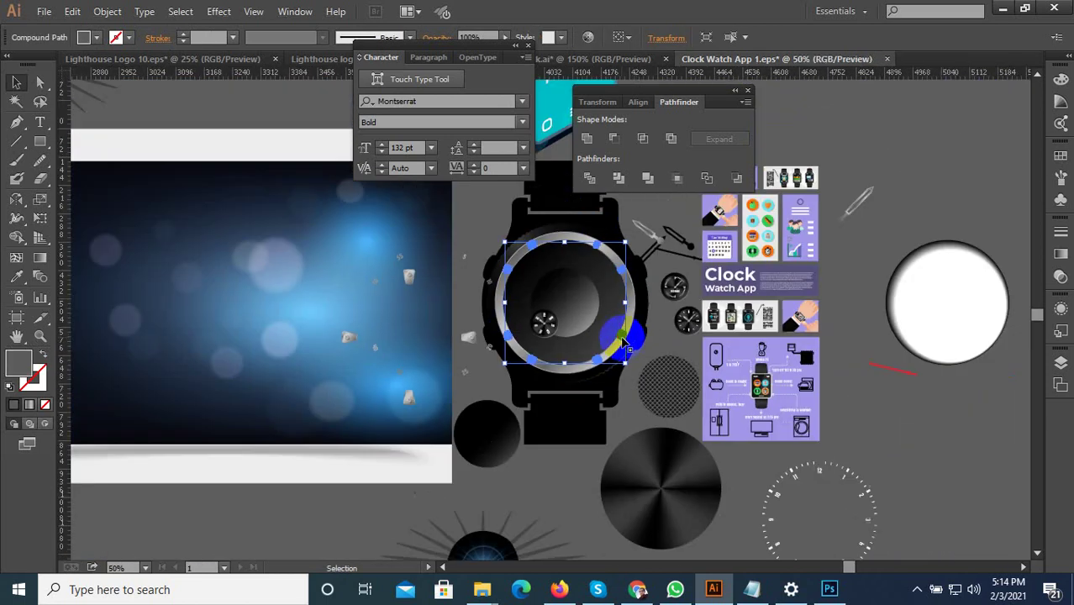
{"action": "left_click_drag", "start_coordinate": [632, 338], "coordinate": [953, 486]}
{"action": "left_click", "coordinate": [914, 443]}
Recolor the relocated minute numerals with the light purple of the infographic background
{"action": "scroll", "coordinate": [860, 416], "scroll_direction": "up", "scroll_amount": 3}
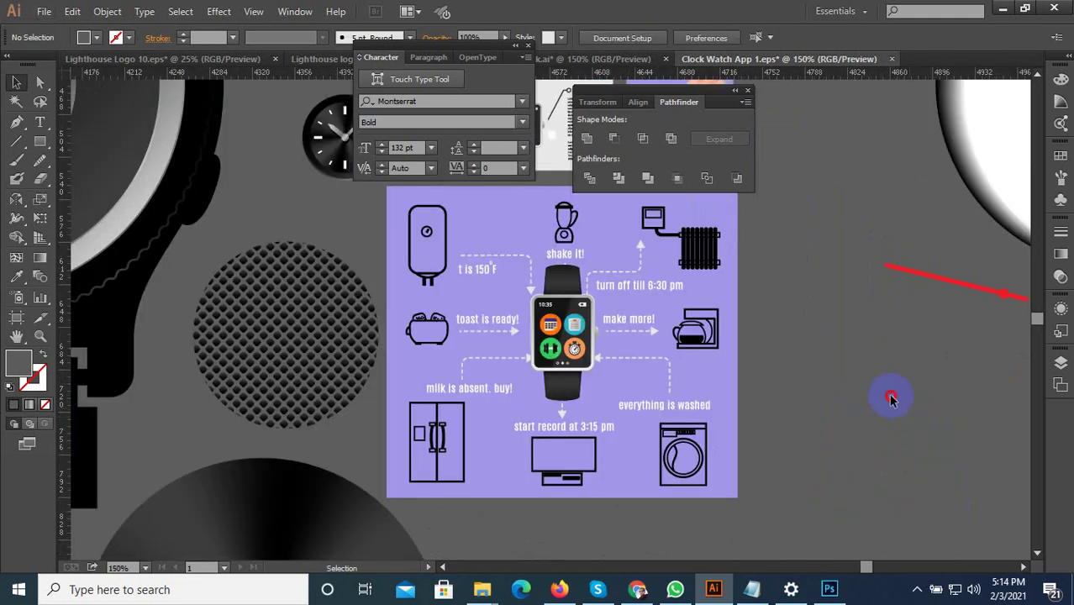
{"action": "left_click", "coordinate": [844, 360]}
{"action": "scroll", "coordinate": [844, 357], "scroll_direction": "down", "scroll_amount": 2}
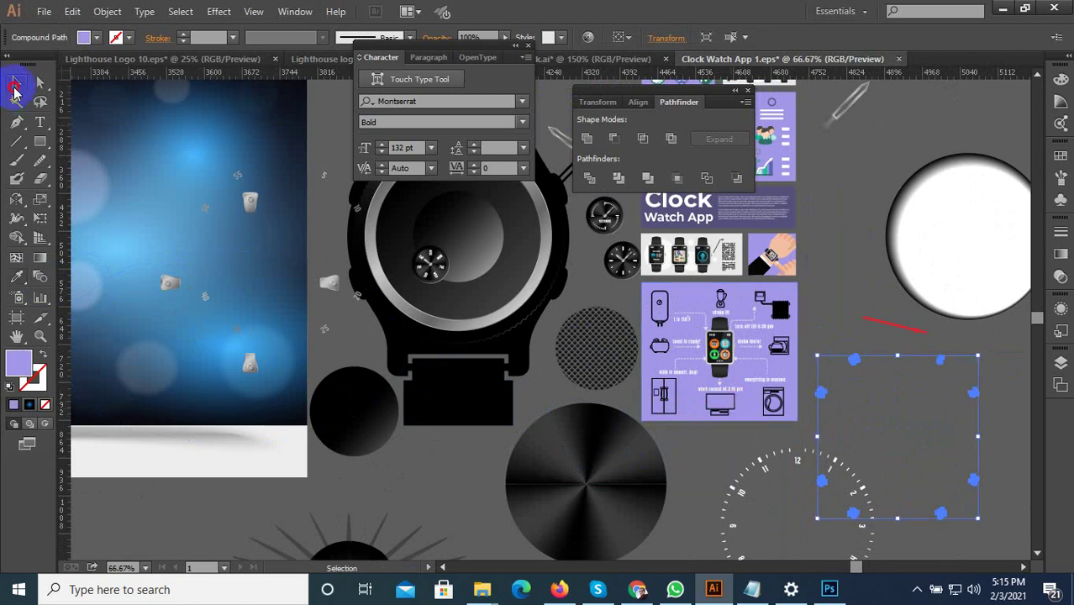
{"action": "scroll", "coordinate": [845, 285], "scroll_direction": "up", "scroll_amount": 4}
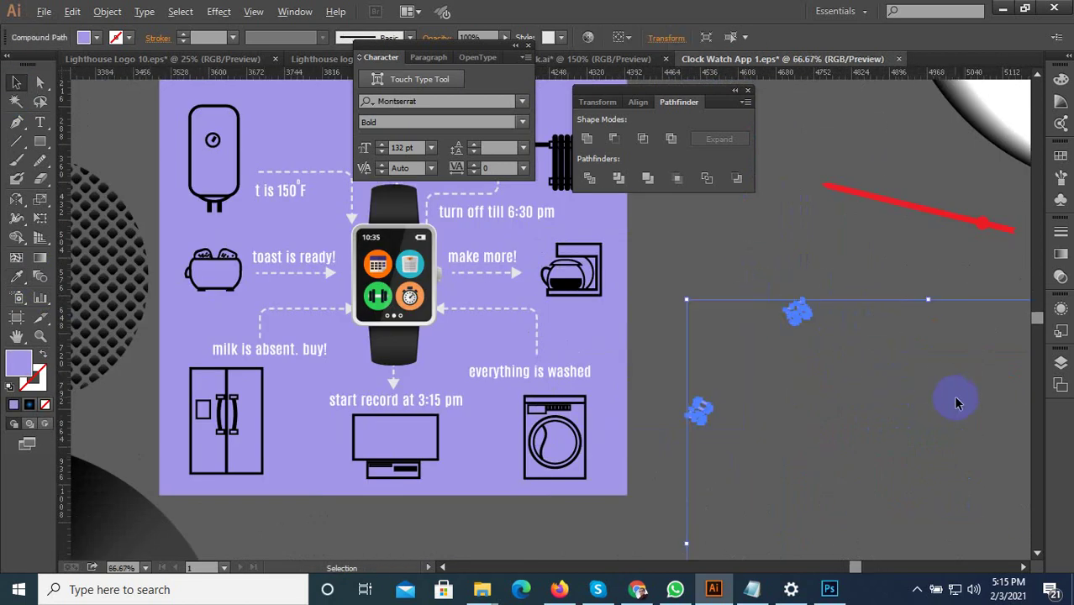
{"action": "scroll", "coordinate": [954, 398], "scroll_direction": "down", "scroll_amount": 4}
{"action": "left_click_drag", "start_coordinate": [854, 399], "coordinate": [957, 452]}
Move the lighter gradient disc from the center of the dial to the area directly below the watch
{"action": "scroll", "coordinate": [605, 290], "scroll_direction": "up", "scroll_amount": 1}
{"action": "left_click", "coordinate": [593, 275]}
{"action": "scroll", "coordinate": [576, 282], "scroll_direction": "down", "scroll_amount": 2}
{"action": "left_click_drag", "start_coordinate": [589, 290], "coordinate": [578, 476]}
Move the dark dial disc and the three silver bezel discs off the watch to the area right of the infographic
{"action": "left_click", "coordinate": [582, 312]}
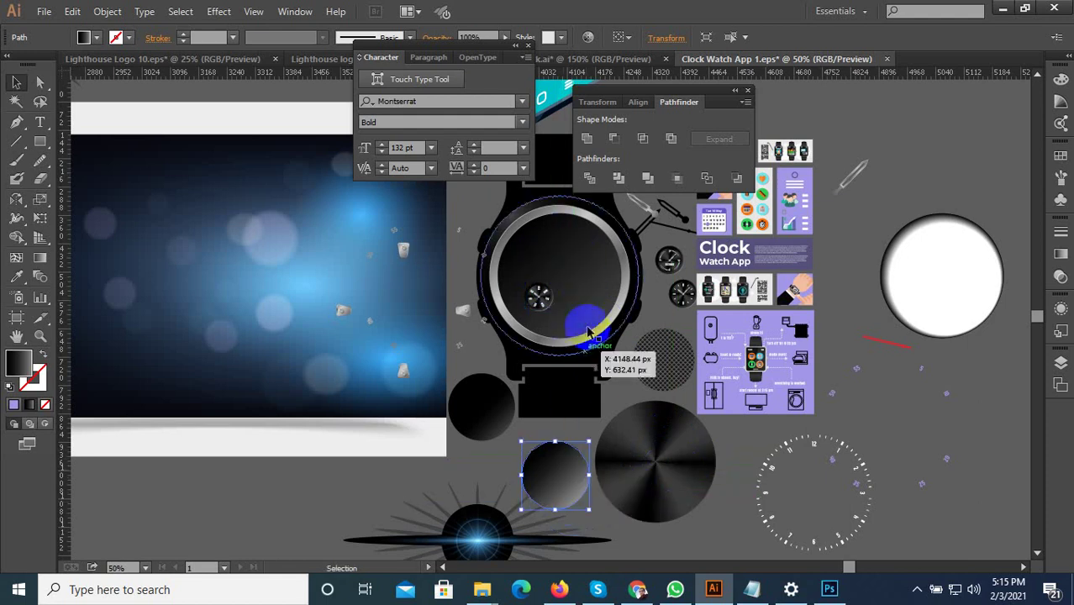
{"action": "left_click_drag", "start_coordinate": [589, 315], "coordinate": [971, 142]}
{"action": "left_click_drag", "start_coordinate": [677, 293], "coordinate": [967, 210]}
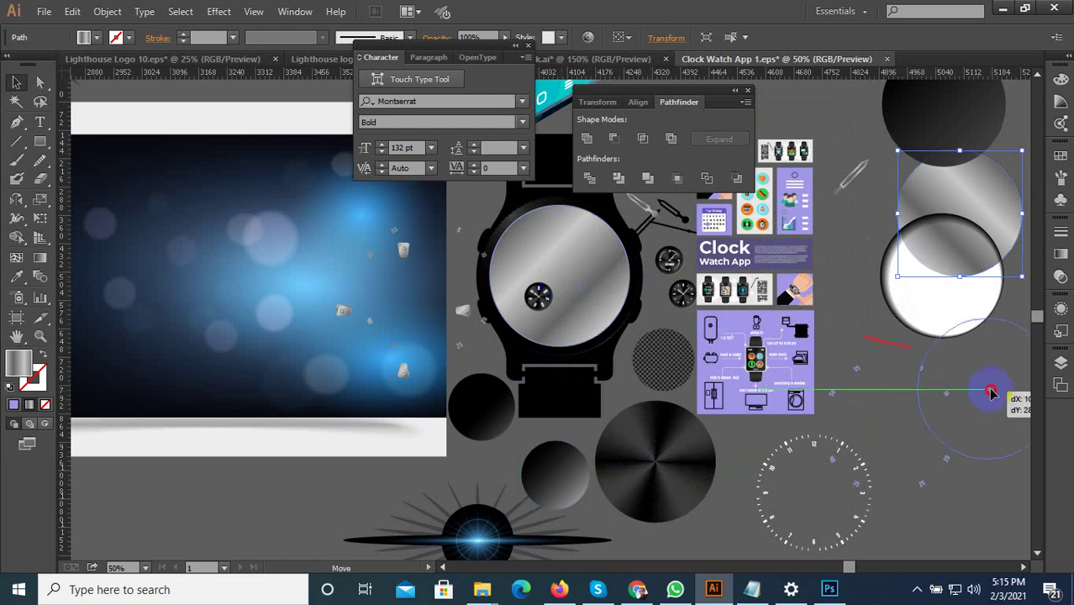
{"action": "scroll", "coordinate": [571, 344], "scroll_direction": "down", "scroll_amount": 2}
{"action": "left_click_drag", "start_coordinate": [861, 464], "coordinate": [790, 446]}
Move the remaining black watch body to the right of the separated discs and ungroup it
{"action": "left_click_drag", "start_coordinate": [585, 304], "coordinate": [889, 286]}
{"action": "left_click", "coordinate": [935, 391]}
{"action": "left_click", "coordinate": [873, 290]}
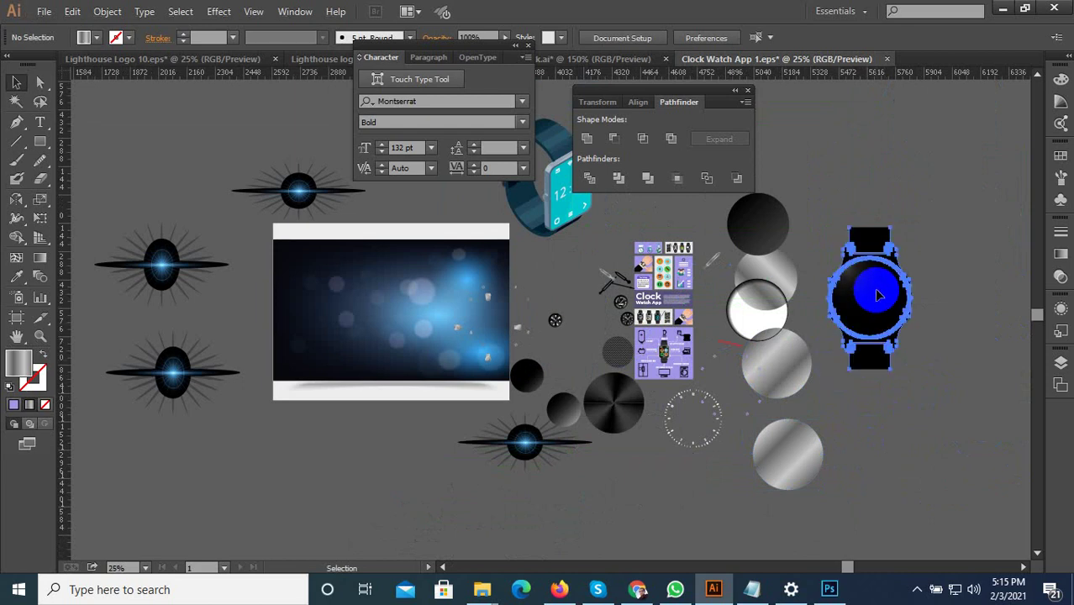
{"action": "scroll", "coordinate": [883, 294], "scroll_direction": "up", "scroll_amount": 2}
{"action": "right_click", "coordinate": [881, 291]}
{"action": "left_click", "coordinate": [927, 382]}
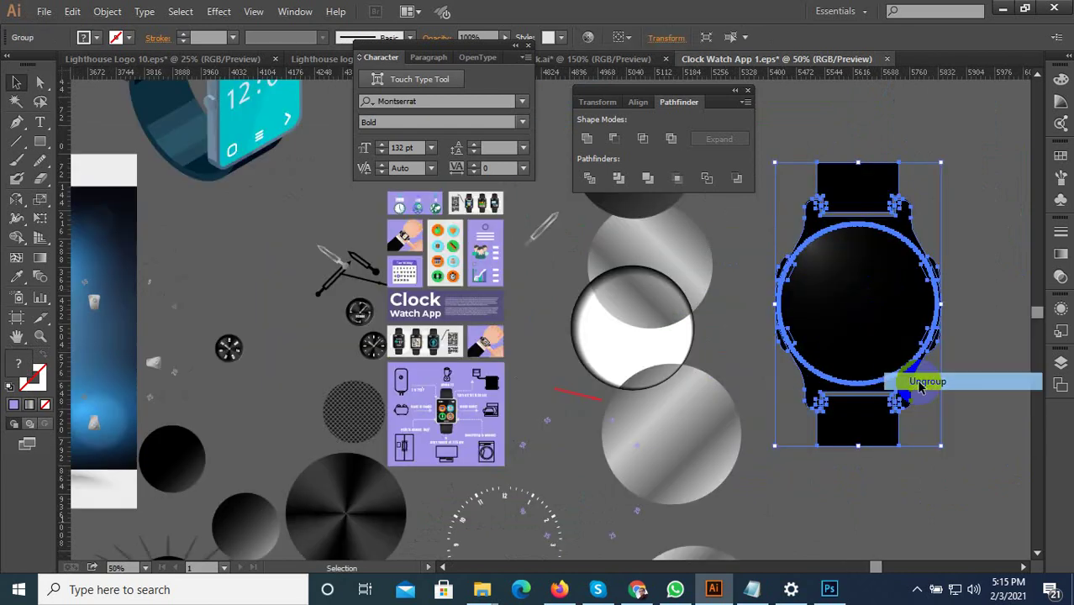
Pull the two scalloped black discs off the watch body and move the case-and-strap group to their right
{"action": "left_click", "coordinate": [959, 409]}
{"action": "left_click_drag", "start_coordinate": [959, 409], "coordinate": [700, 447]}
{"action": "left_click_drag", "start_coordinate": [614, 364], "coordinate": [891, 444]}
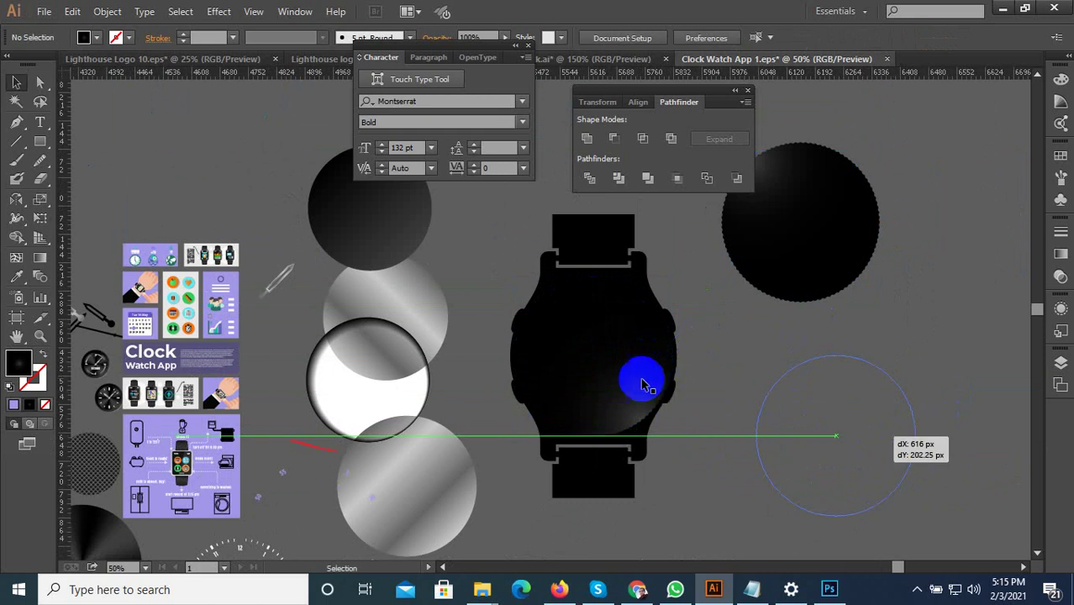
{"action": "left_click_drag", "start_coordinate": [611, 362], "coordinate": [976, 220]}
{"action": "scroll", "coordinate": [779, 383], "scroll_direction": "down", "scroll_amount": 1}
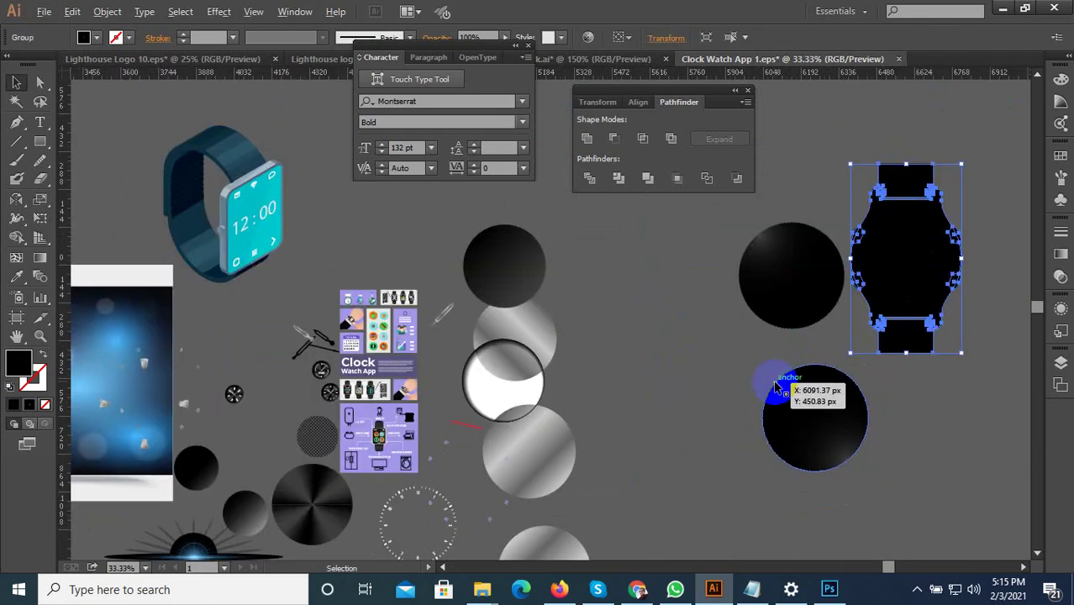
Move the black case-and-strap group beside the separated bezel discs and ungroup it
{"action": "left_click_drag", "start_coordinate": [906, 247], "coordinate": [657, 276]}
{"action": "scroll", "coordinate": [658, 275], "scroll_direction": "up", "scroll_amount": 2}
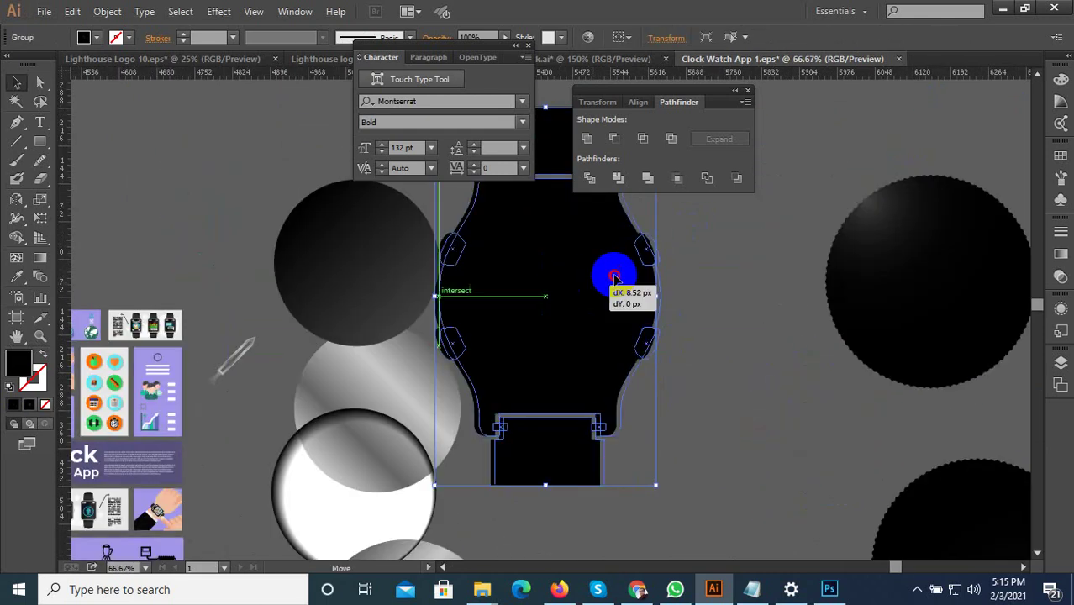
{"action": "right_click", "coordinate": [637, 281]}
{"action": "left_click", "coordinate": [685, 349]}
{"action": "left_click", "coordinate": [734, 367]}
Move the black case silhouette off the strap and button pieces to just above the upper scalloped disc
{"action": "left_click", "coordinate": [685, 324]}
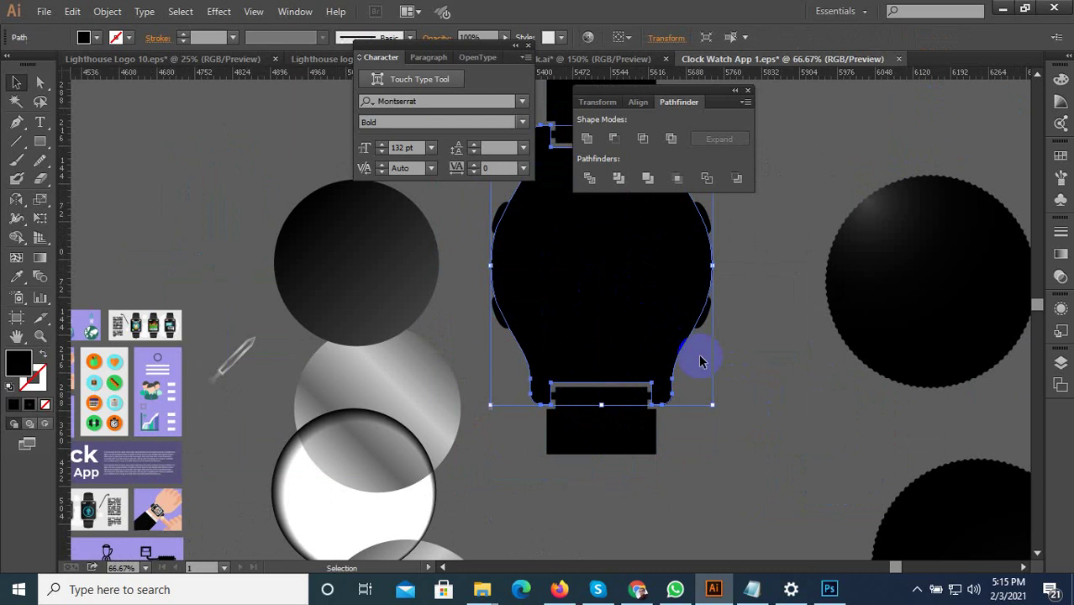
{"action": "scroll", "coordinate": [708, 399], "scroll_direction": "down", "scroll_amount": 2}
{"action": "left_click_drag", "start_coordinate": [662, 356], "coordinate": [824, 245]}
{"action": "left_click", "coordinate": [923, 236]}
{"action": "scroll", "coordinate": [705, 309], "scroll_direction": "up", "scroll_amount": 2}
{"action": "left_click_drag", "start_coordinate": [720, 275], "coordinate": [536, 201]}
{"action": "scroll", "coordinate": [658, 379], "scroll_direction": "down", "scroll_amount": 1}
{"action": "left_click", "coordinate": [643, 379]}
{"action": "left_click_drag", "start_coordinate": [642, 383], "coordinate": [616, 500]}
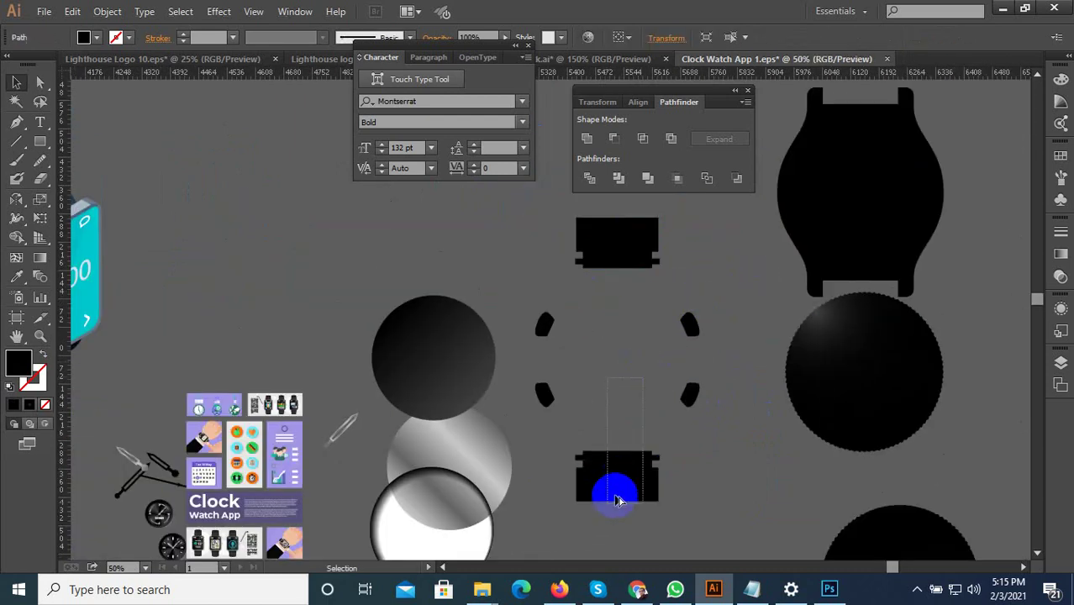
{"action": "left_click", "coordinate": [725, 463]}
{"action": "left_click", "coordinate": [619, 245]}
Move the Clock Watch App infographic up beside the teal smartwatch and ungroup it
{"action": "scroll", "coordinate": [641, 395], "scroll_direction": "down", "scroll_amount": 2}
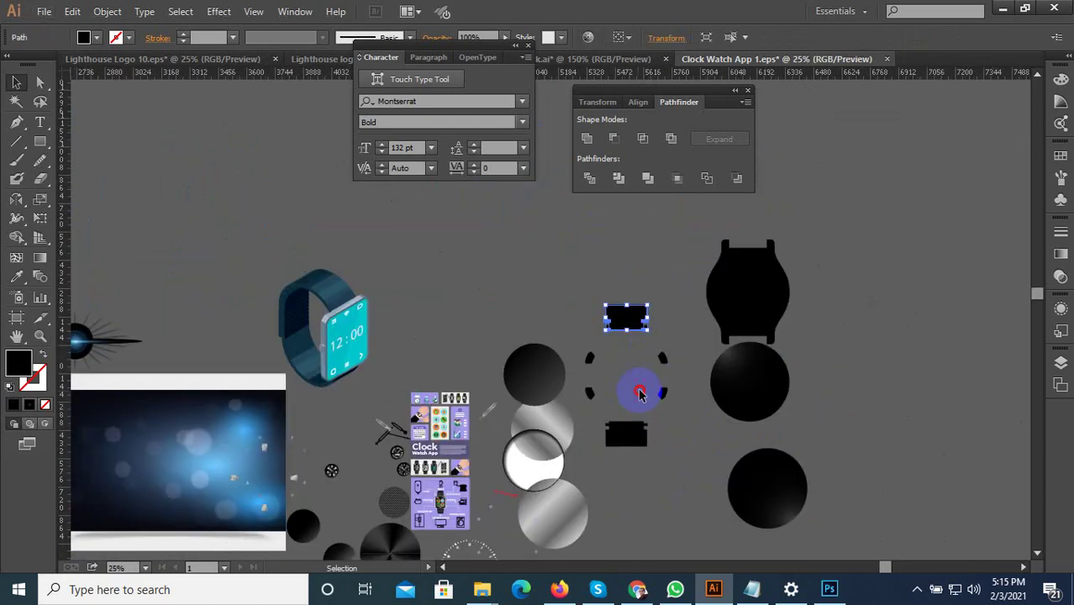
{"action": "scroll", "coordinate": [548, 467], "scroll_direction": "up", "scroll_amount": 1}
{"action": "left_click", "coordinate": [444, 424]}
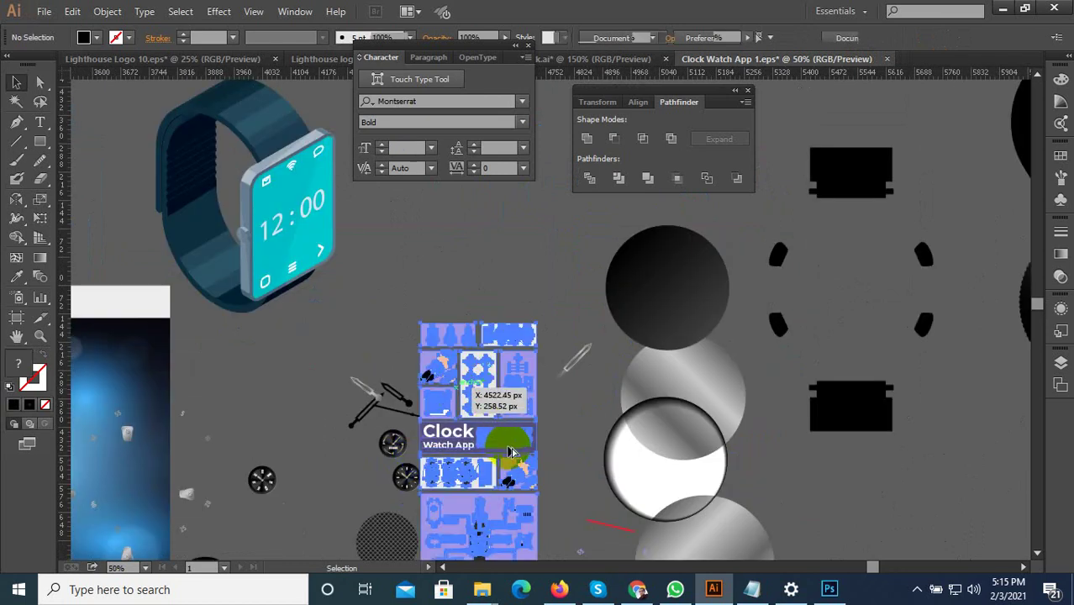
{"action": "scroll", "coordinate": [496, 421], "scroll_direction": "down", "scroll_amount": 1}
{"action": "left_click_drag", "start_coordinate": [499, 266], "coordinate": [496, 257]}
{"action": "scroll", "coordinate": [496, 257], "scroll_direction": "up", "scroll_amount": 1}
{"action": "right_click", "coordinate": [510, 257]}
{"action": "left_click", "coordinate": [534, 346]}
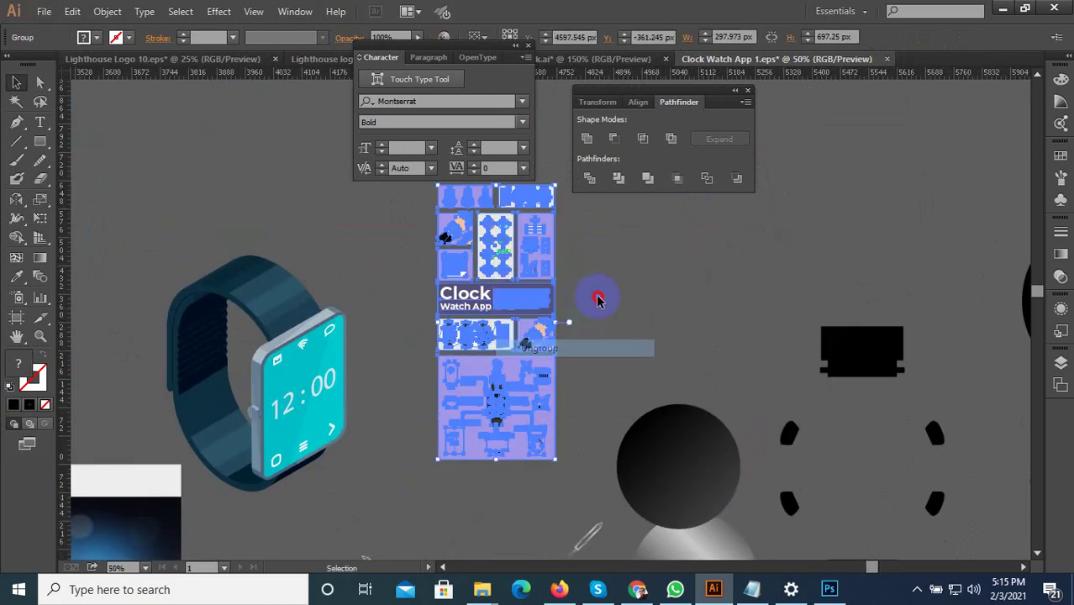
{"action": "left_click", "coordinate": [598, 301]}
Pull the purple background panel behind the people and chart icons out to the right of the infographic
{"action": "scroll", "coordinate": [454, 458], "scroll_direction": "down", "scroll_amount": 1}
{"action": "scroll", "coordinate": [530, 339], "scroll_direction": "up", "scroll_amount": 1}
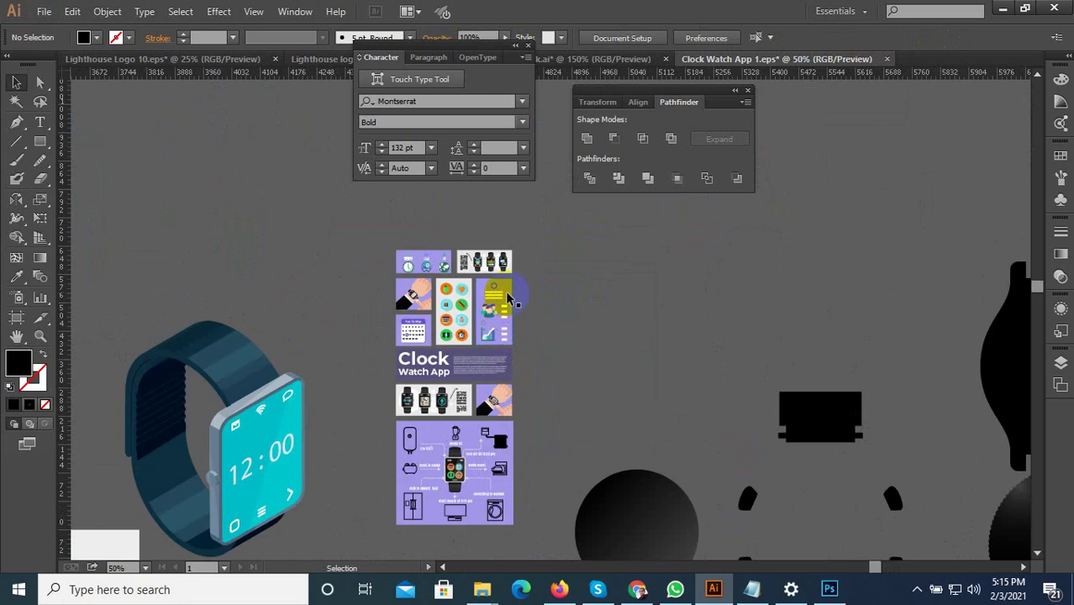
{"action": "left_click_drag", "start_coordinate": [647, 280], "coordinate": [670, 273]}
{"action": "left_click", "coordinate": [542, 324]}
Move the group with the white lines, people icon and chart to beside the separated purple panel
{"action": "scroll", "coordinate": [542, 324], "scroll_direction": "up", "scroll_amount": 2}
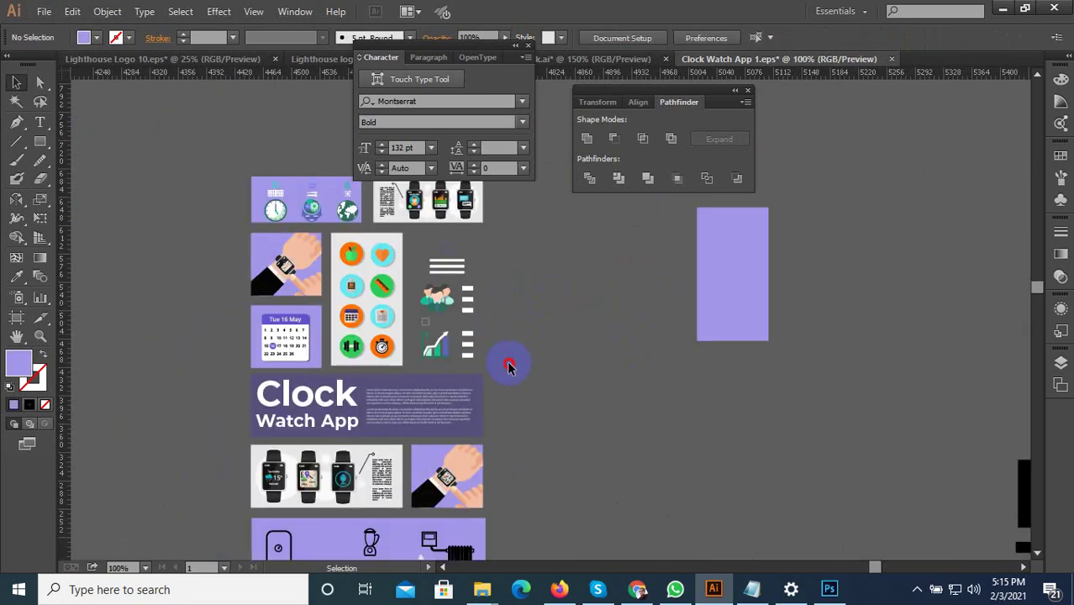
{"action": "left_click", "coordinate": [443, 277]}
{"action": "left_click_drag", "start_coordinate": [442, 274], "coordinate": [636, 237]}
{"action": "left_click", "coordinate": [652, 328]}
{"action": "scroll", "coordinate": [496, 404], "scroll_direction": "down", "scroll_amount": 1}
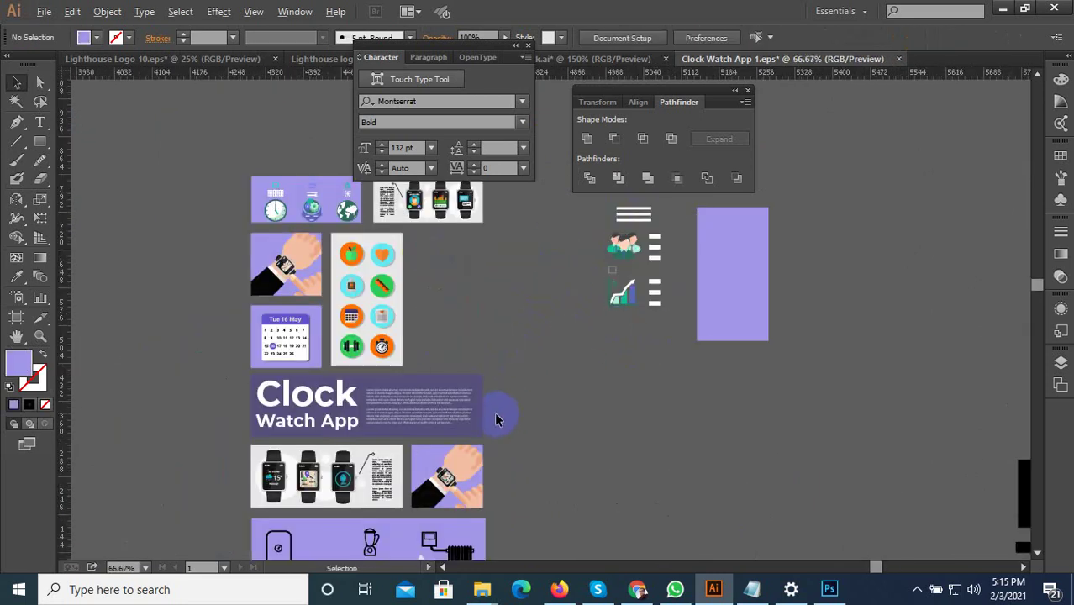
Pull the lower three-watch row and the appliance diagram off their background panels to the right of the infographic
{"action": "left_click_drag", "start_coordinate": [437, 453], "coordinate": [832, 374]}
{"action": "left_click_drag", "start_coordinate": [671, 441], "coordinate": [765, 324]}
{"action": "scroll", "coordinate": [540, 364], "scroll_direction": "up", "scroll_amount": 2}
{"action": "left_click_drag", "start_coordinate": [480, 420], "coordinate": [743, 333]}
{"action": "scroll", "coordinate": [742, 331], "scroll_direction": "down", "scroll_amount": 3}
{"action": "left_click", "coordinate": [730, 398]}
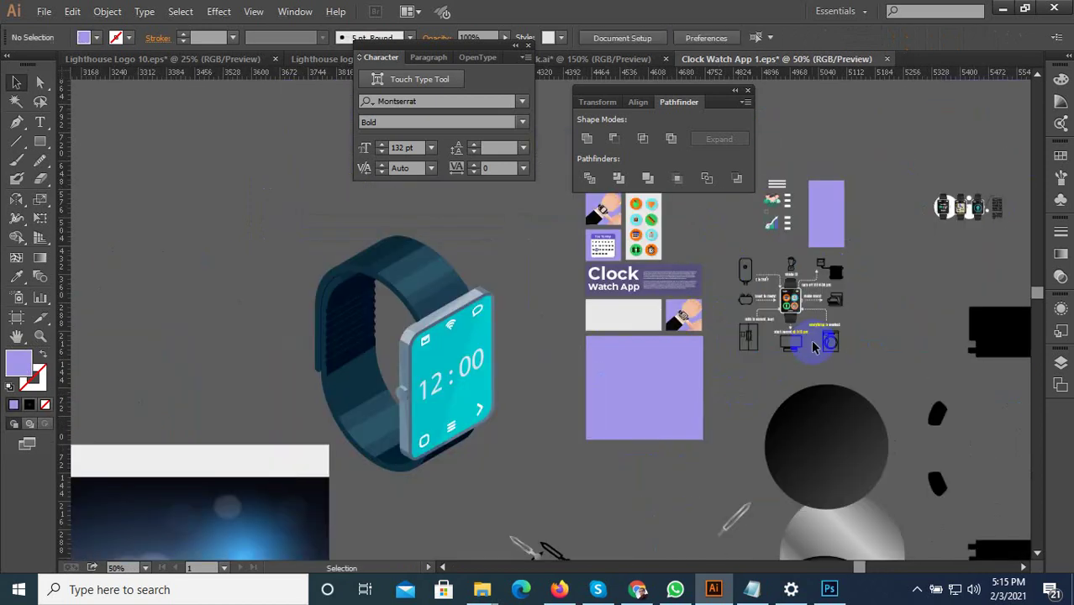
Ungroup the appliance diagram beside the infographic
{"action": "scroll", "coordinate": [815, 306], "scroll_direction": "up", "scroll_amount": 2}
{"action": "left_click", "coordinate": [762, 300]}
{"action": "right_click", "coordinate": [763, 298]}
{"action": "left_click", "coordinate": [773, 379]}
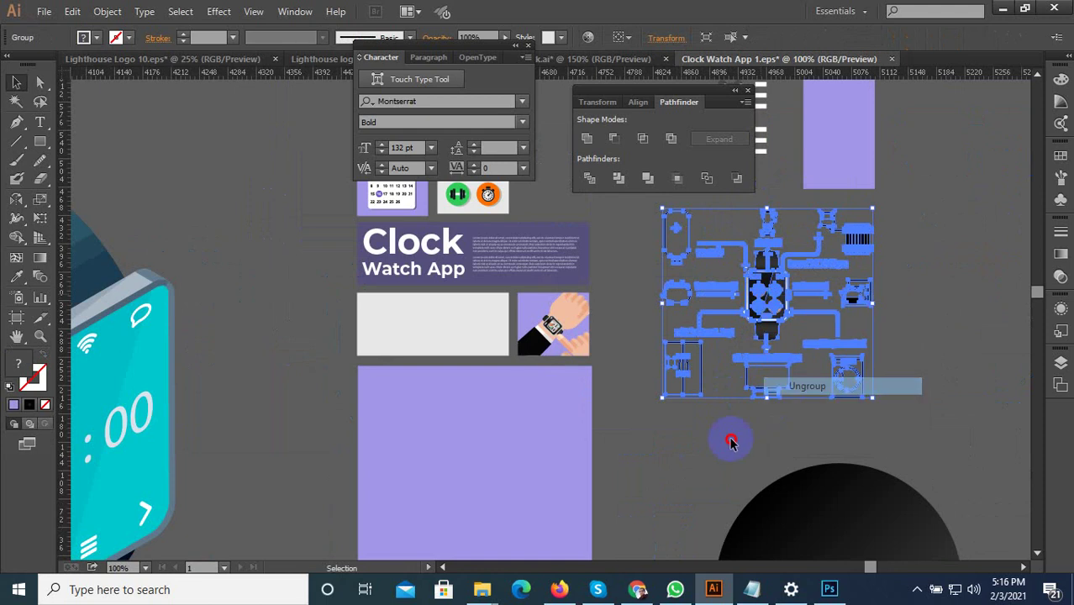
{"action": "left_click", "coordinate": [731, 436]}
Move the central smartwatch out of the appliance diagram to its right
{"action": "scroll", "coordinate": [812, 285], "scroll_direction": "up", "scroll_amount": 3}
{"action": "scroll", "coordinate": [708, 346], "scroll_direction": "up", "scroll_amount": 2}
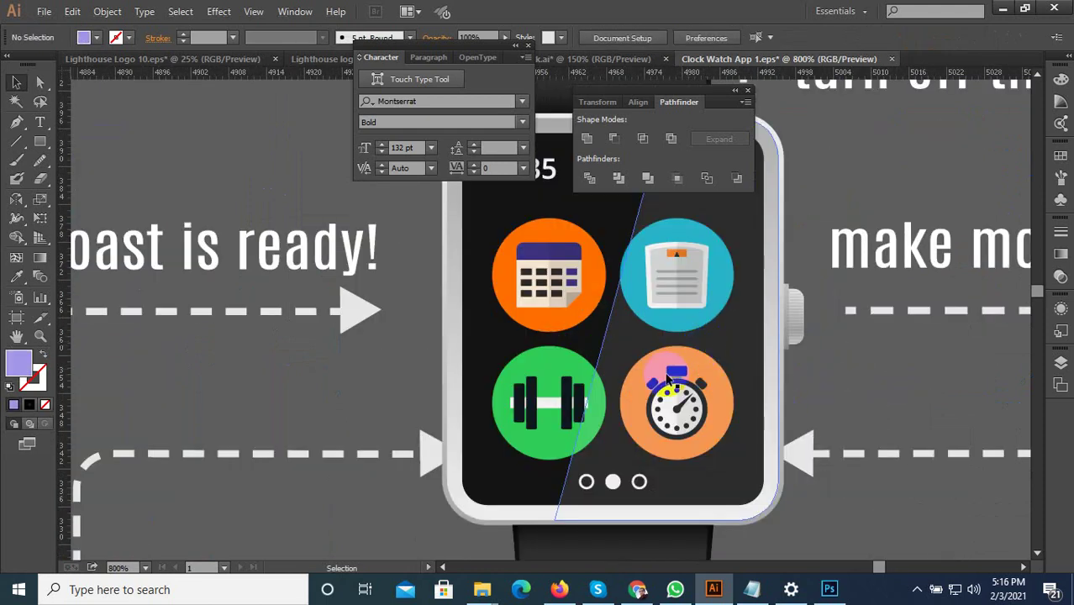
{"action": "scroll", "coordinate": [561, 370], "scroll_direction": "down", "scroll_amount": 4}
{"action": "left_click_drag", "start_coordinate": [542, 336], "coordinate": [918, 248]}
Move the eight round app icons off their light panel to the right of the infographic
{"action": "scroll", "coordinate": [803, 413], "scroll_direction": "down", "scroll_amount": 4}
{"action": "scroll", "coordinate": [626, 443], "scroll_direction": "down", "scroll_amount": 3}
{"action": "scroll", "coordinate": [579, 353], "scroll_direction": "up", "scroll_amount": 5}
{"action": "left_click", "coordinate": [591, 324]}
{"action": "left_click_drag", "start_coordinate": [591, 323], "coordinate": [770, 271]}
Move the upper hand-with-watch illustration off its purple tile to the left of the infographic
{"action": "scroll", "coordinate": [494, 293], "scroll_direction": "up", "scroll_amount": 2}
{"action": "left_click", "coordinate": [494, 293]}
{"action": "scroll", "coordinate": [498, 292], "scroll_direction": "down", "scroll_amount": 2}
{"action": "left_click_drag", "start_coordinate": [497, 291], "coordinate": [309, 290]}
Move the calendar graphic off its purple tile to the right of the infographic
{"action": "scroll", "coordinate": [475, 333], "scroll_direction": "up", "scroll_amount": 2}
{"action": "left_click", "coordinate": [536, 372]}
{"action": "left_click_drag", "start_coordinate": [535, 374], "coordinate": [880, 352]}
Ungroup the teal smartwatch illustration and move its 12:00 time text to the upper left of the watch
{"action": "scroll", "coordinate": [714, 355], "scroll_direction": "down", "scroll_amount": 6}
{"action": "scroll", "coordinate": [730, 426], "scroll_direction": "down", "scroll_amount": 3}
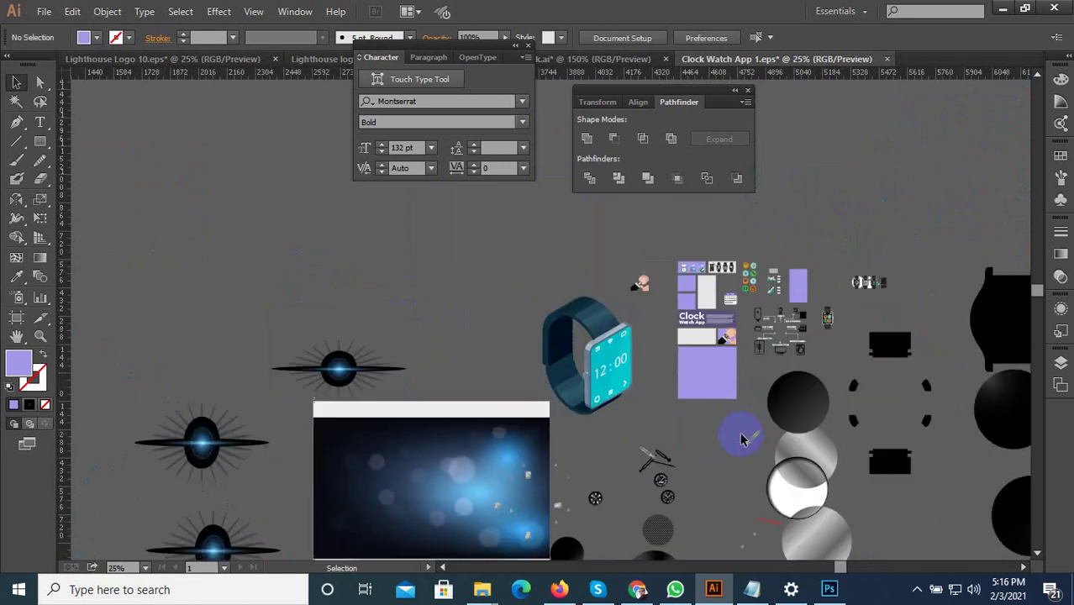
{"action": "left_click_drag", "start_coordinate": [601, 318], "coordinate": [610, 294]}
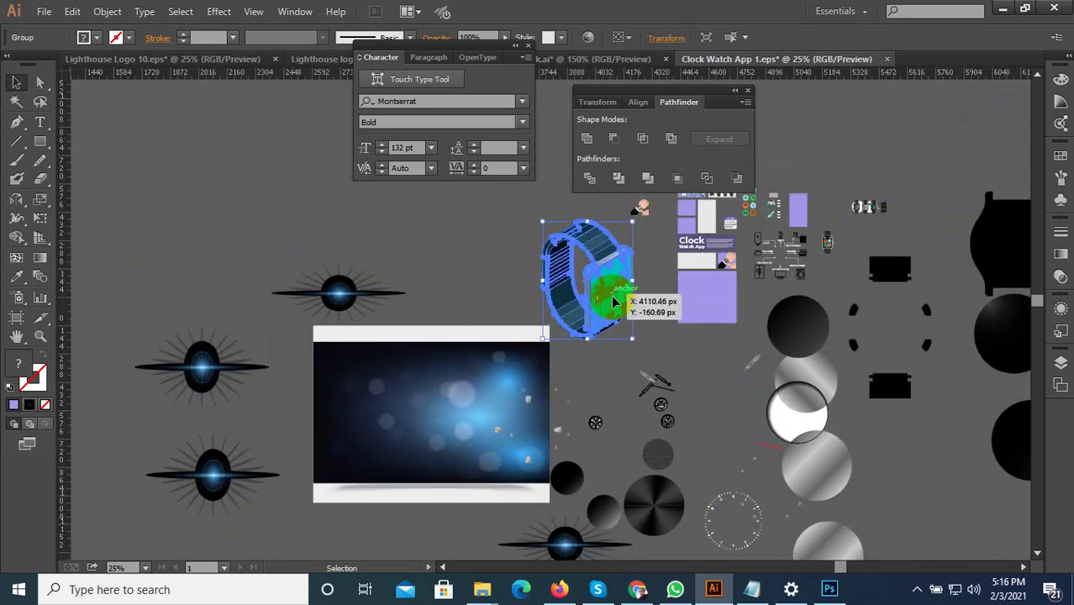
{"action": "scroll", "coordinate": [611, 295], "scroll_direction": "up", "scroll_amount": 2}
{"action": "right_click", "coordinate": [616, 286]}
{"action": "left_click", "coordinate": [657, 384]}
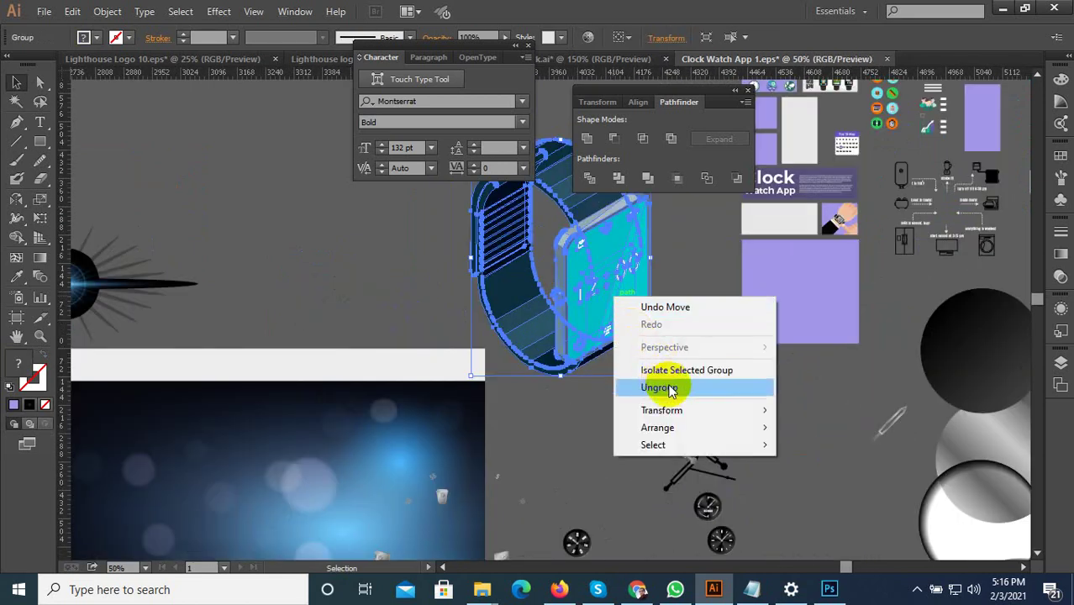
{"action": "left_click", "coordinate": [719, 331]}
{"action": "scroll", "coordinate": [670, 296], "scroll_direction": "down", "scroll_amount": 2}
{"action": "left_click_drag", "start_coordinate": [670, 296], "coordinate": [565, 246]}
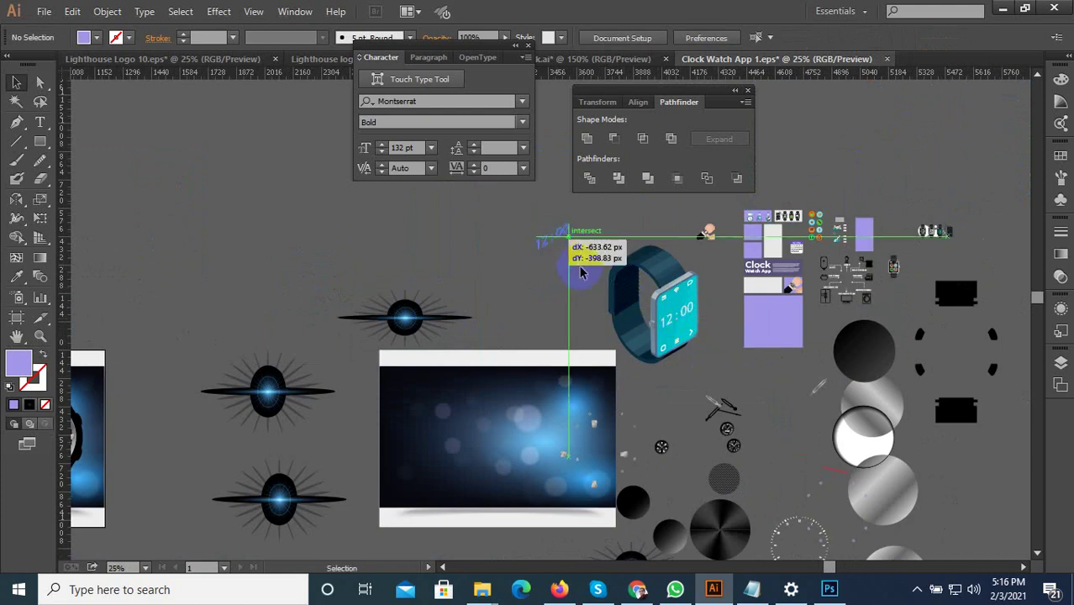
Ungroup the remaining teal smartwatch artwork through two more nested group levels
{"action": "scroll", "coordinate": [654, 320], "scroll_direction": "up", "scroll_amount": 2}
{"action": "left_click", "coordinate": [780, 376]}
{"action": "right_click", "coordinate": [780, 367]}
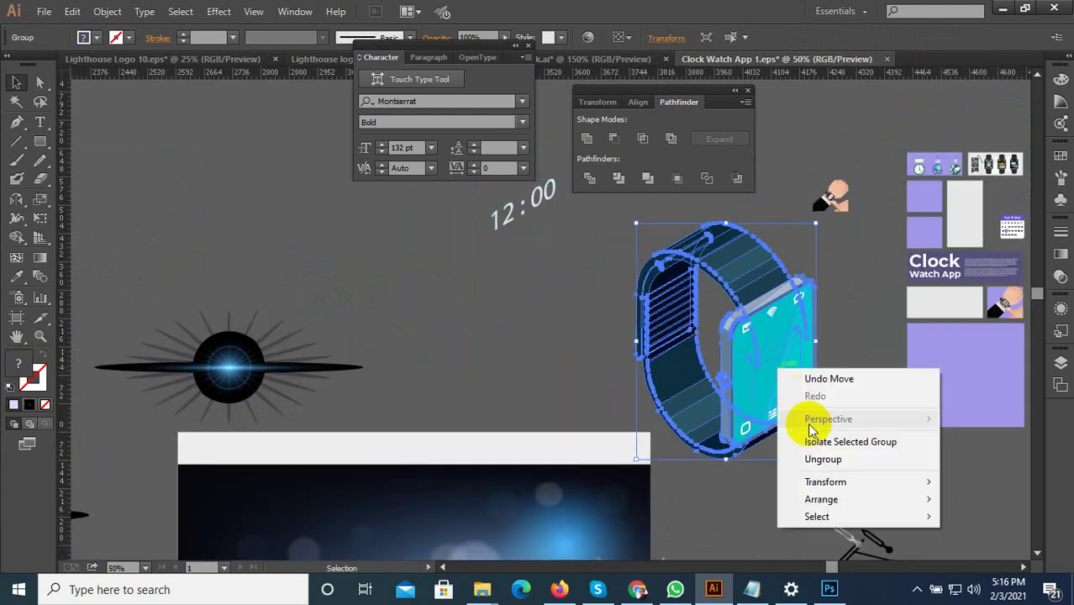
{"action": "left_click", "coordinate": [800, 457]}
{"action": "left_click", "coordinate": [785, 360]}
{"action": "right_click", "coordinate": [780, 360]}
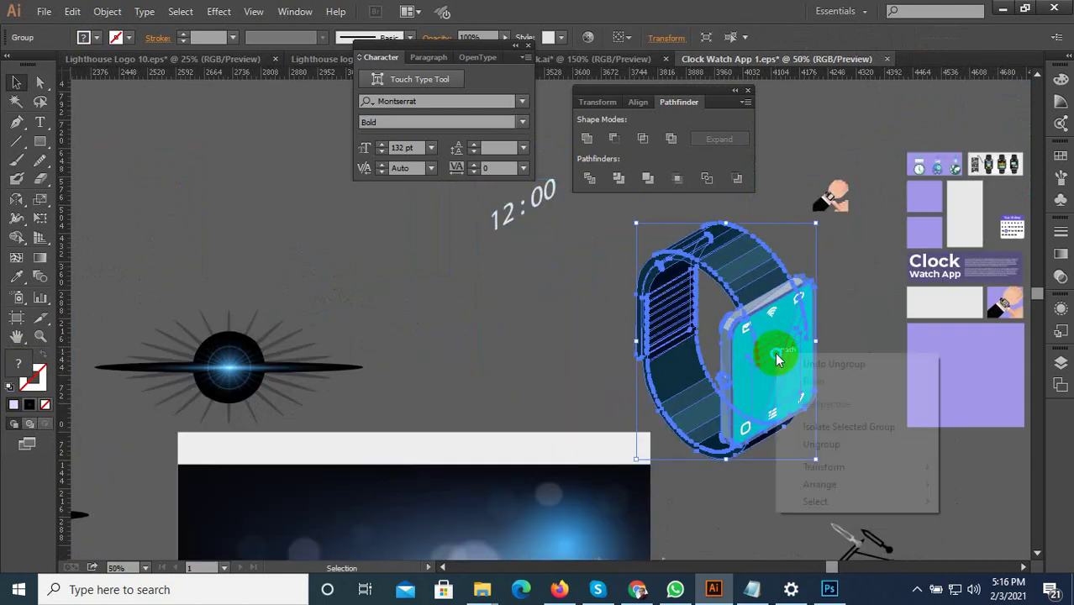
{"action": "left_click", "coordinate": [805, 442]}
Pull the teal glare shape and the watch case with its thin strap outline away to the left
{"action": "left_click", "coordinate": [784, 365]}
{"action": "left_click_drag", "start_coordinate": [780, 363], "coordinate": [503, 322]}
{"action": "left_click", "coordinate": [772, 362]}
{"action": "left_click_drag", "start_coordinate": [771, 364], "coordinate": [207, 178]}
{"action": "key", "text": "ctrl+z"}
Move the dark blue strap bands up above the small screen icons
{"action": "left_click", "coordinate": [580, 343]}
{"action": "scroll", "coordinate": [755, 408], "scroll_direction": "down", "scroll_amount": 1}
{"action": "left_click_drag", "start_coordinate": [774, 364], "coordinate": [762, 206]}
Examine the leftover smartwatch screen icons and select the group of three upper ones
{"action": "left_click", "coordinate": [827, 451]}
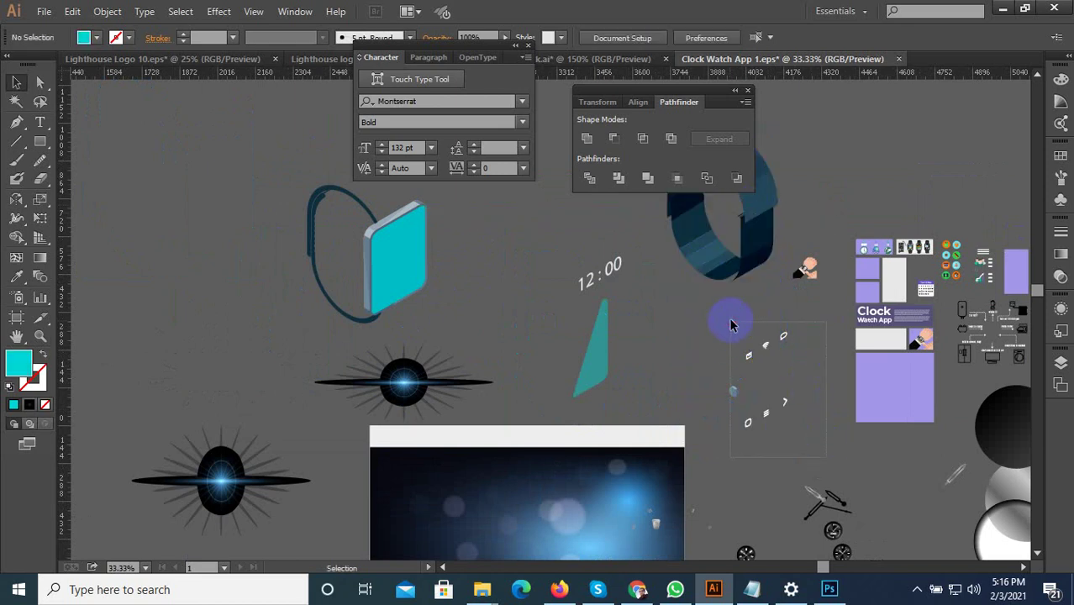
{"action": "left_click_drag", "start_coordinate": [731, 321], "coordinate": [730, 321]}
{"action": "scroll", "coordinate": [767, 384], "scroll_direction": "up", "scroll_amount": 3}
{"action": "left_click", "coordinate": [769, 383]}
{"action": "scroll", "coordinate": [770, 384], "scroll_direction": "down", "scroll_amount": 2}
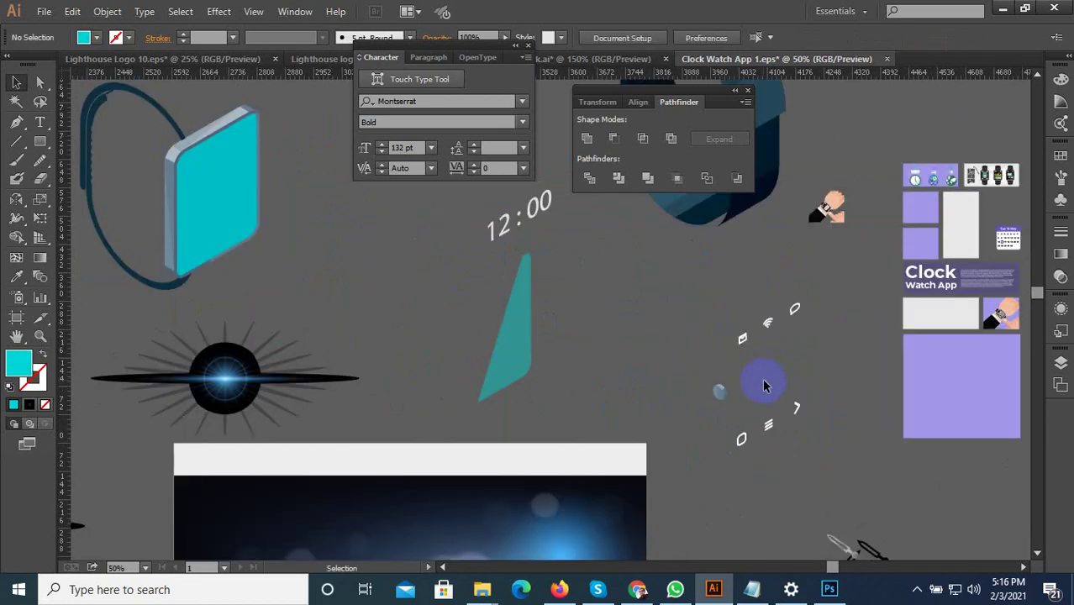
{"action": "left_click", "coordinate": [742, 337]}
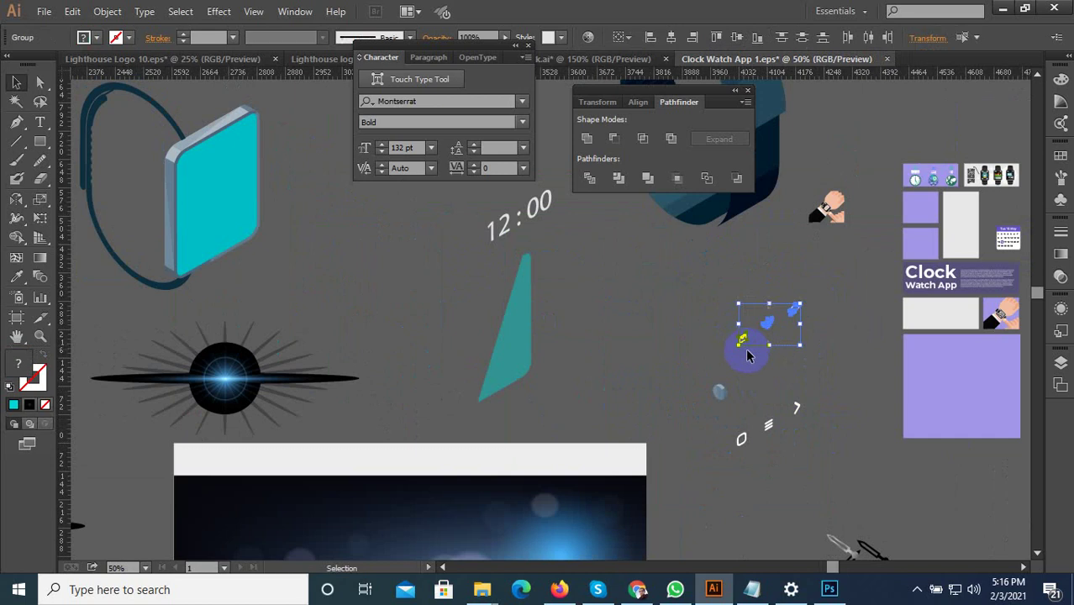
Review all the separated pieces across the canvas alongside the original watch design
{"action": "scroll", "coordinate": [773, 398], "scroll_direction": "down", "scroll_amount": 4}
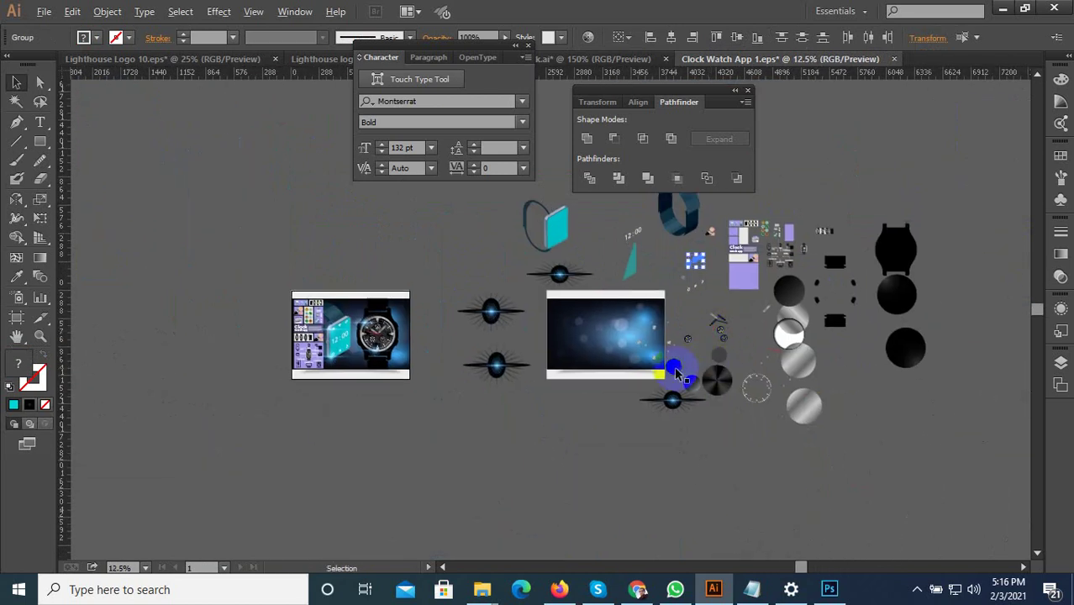
{"action": "scroll", "coordinate": [858, 360], "scroll_direction": "up", "scroll_amount": 2}
{"action": "scroll", "coordinate": [823, 427], "scroll_direction": "down", "scroll_amount": 3}
{"action": "scroll", "coordinate": [863, 388], "scroll_direction": "up", "scroll_amount": 2}
{"action": "scroll", "coordinate": [863, 388], "scroll_direction": "up", "scroll_amount": 2}
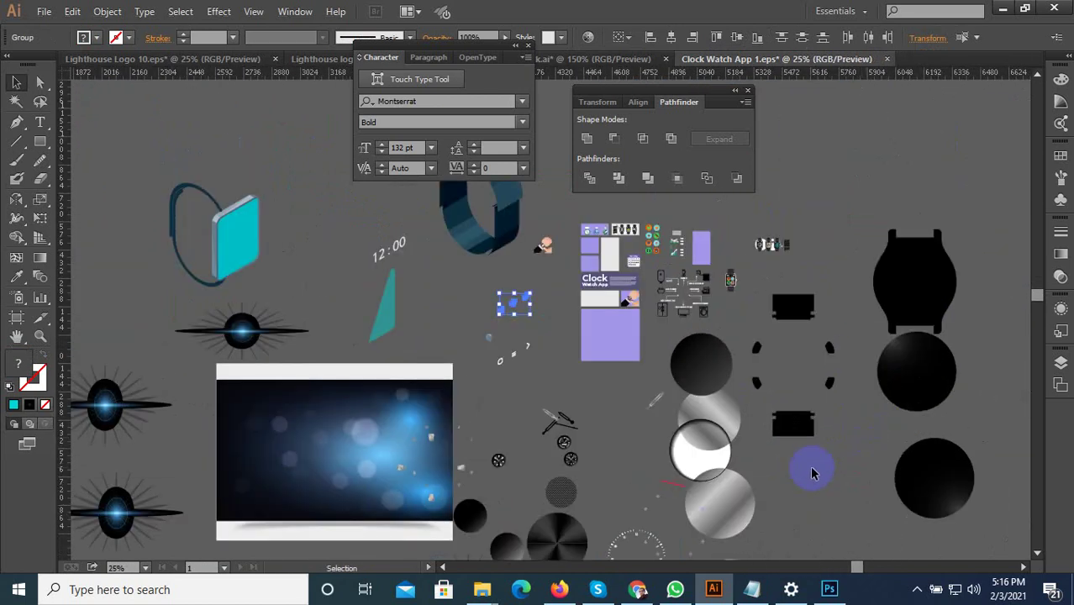
{"action": "scroll", "coordinate": [811, 471], "scroll_direction": "down", "scroll_amount": 3}
{"action": "scroll", "coordinate": [645, 471], "scroll_direction": "up", "scroll_amount": 1}
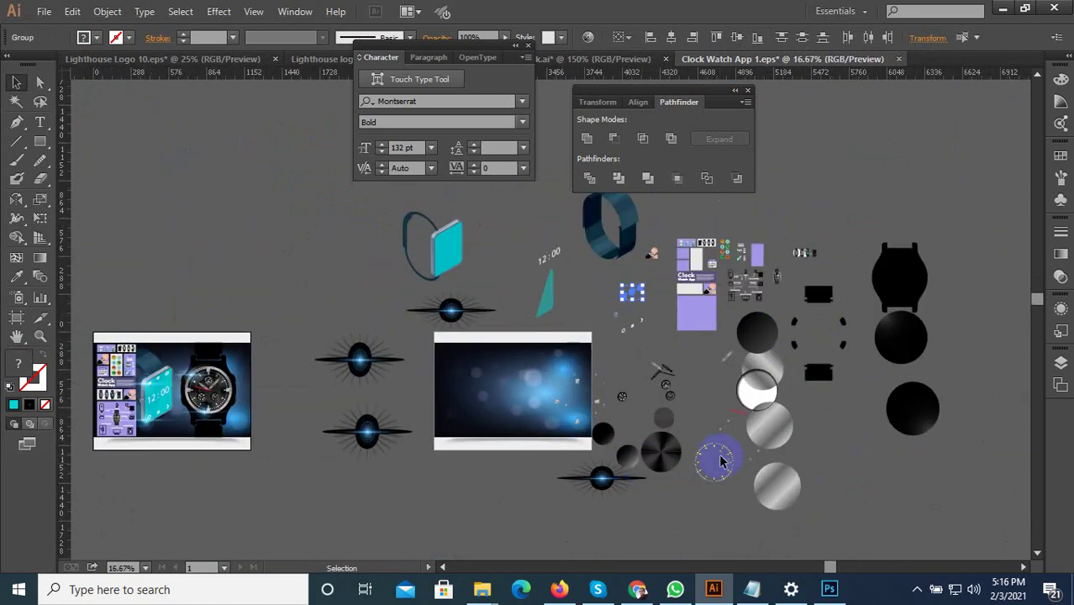